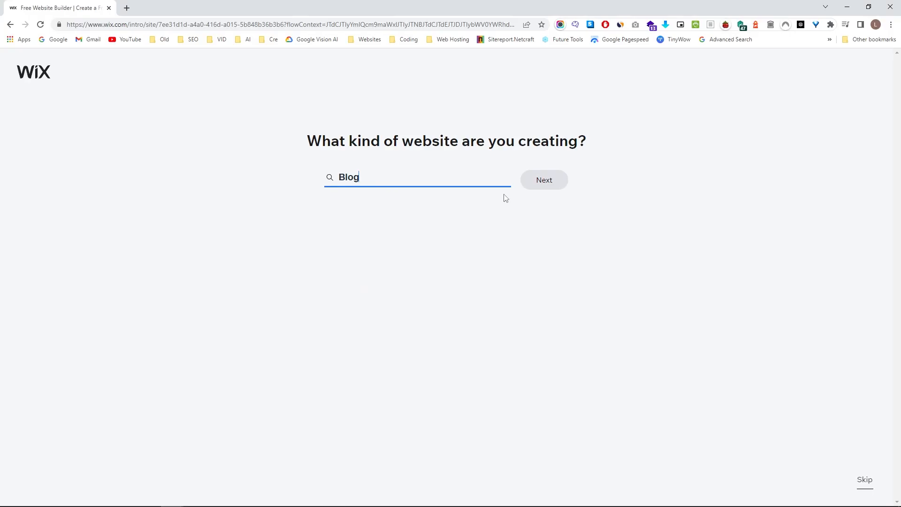
Continue with email, then skip the website-name and features questions to reach the dashboard.
click(545, 181)
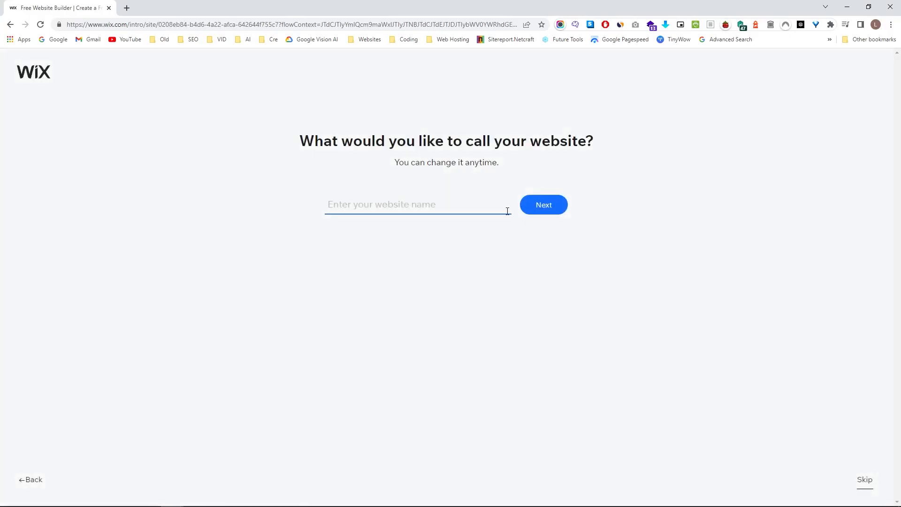
click(864, 480)
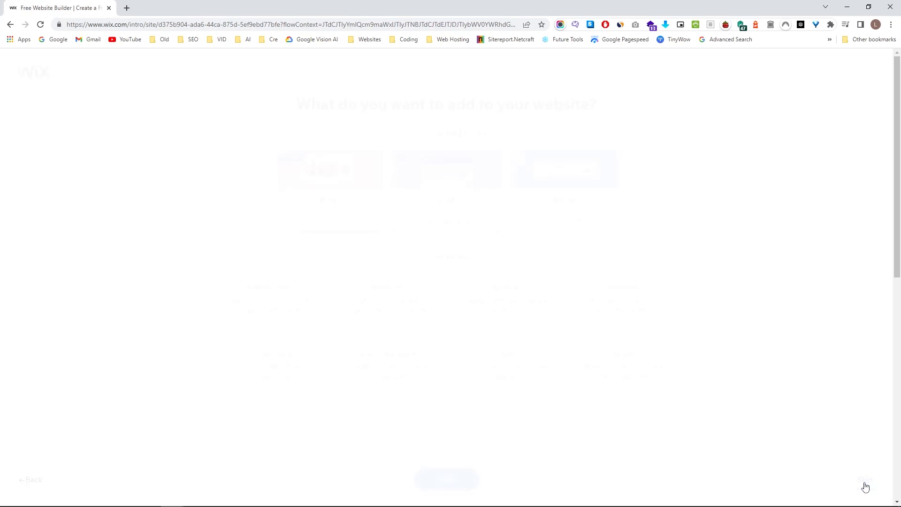
scroll(535, 349, down, 2)
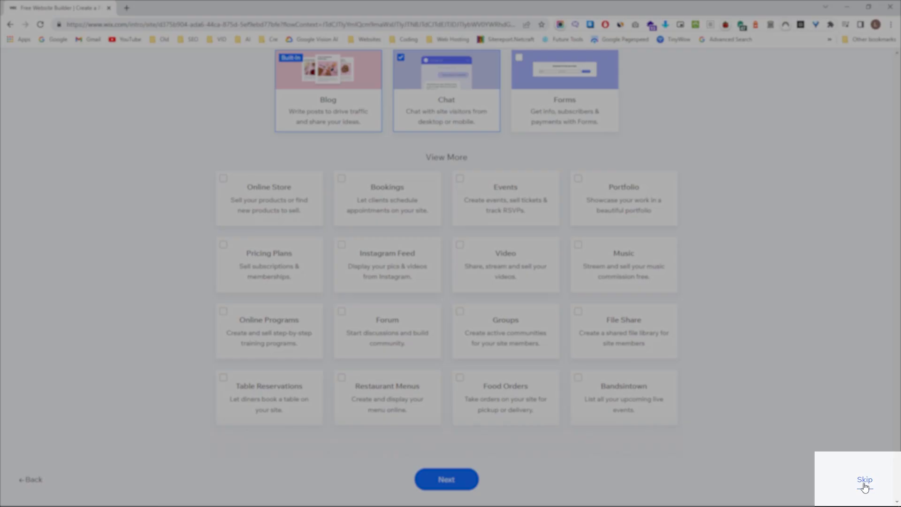
click(864, 481)
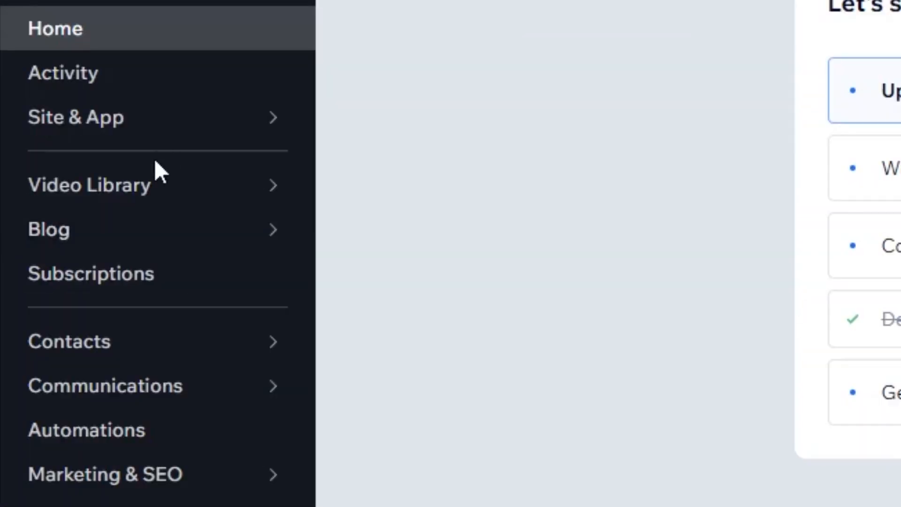
mouse_move(54, 201)
click(162, 230)
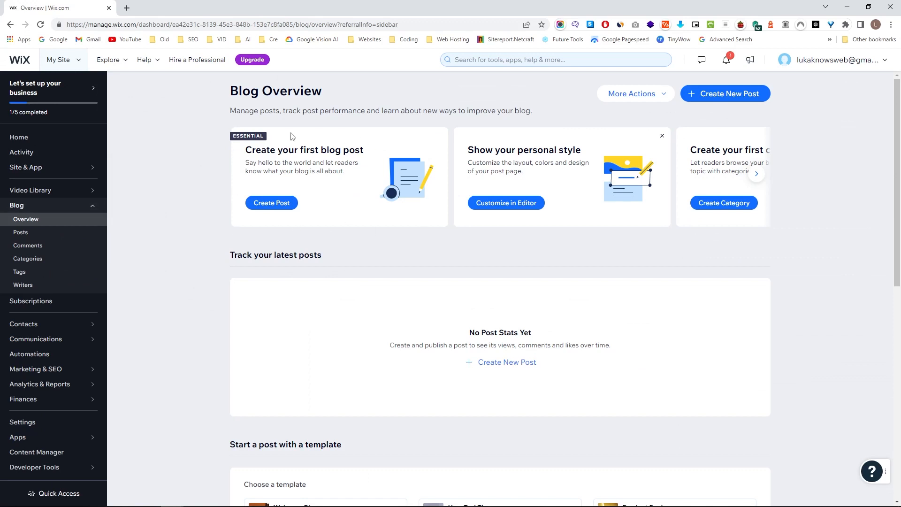
scroll(538, 154, down, 5)
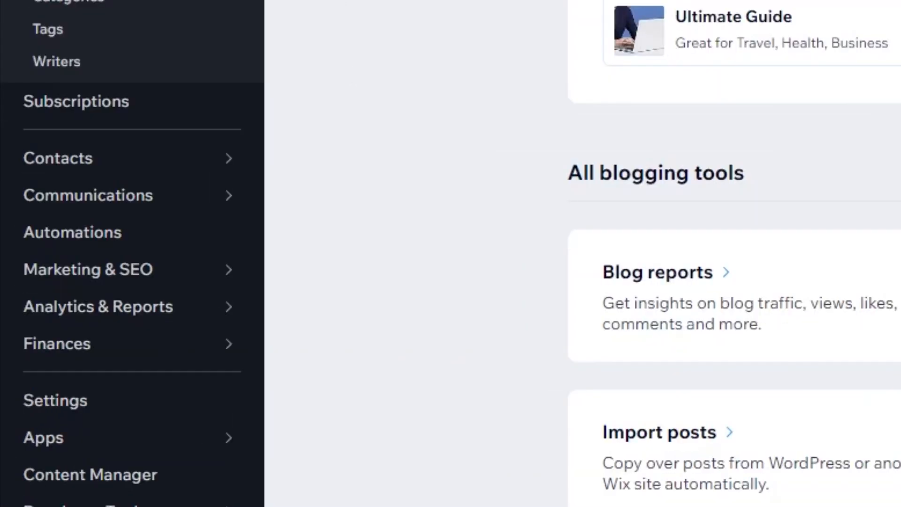
mouse_move(153, 274)
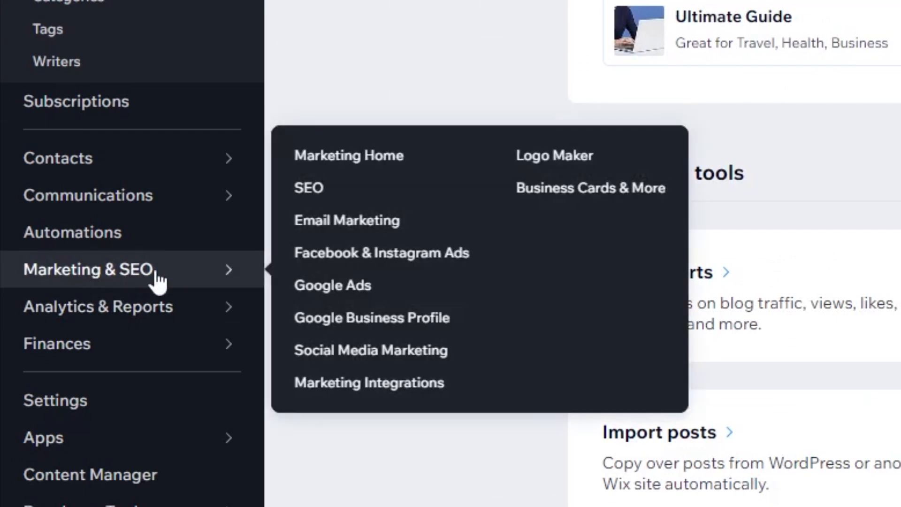
click(192, 276)
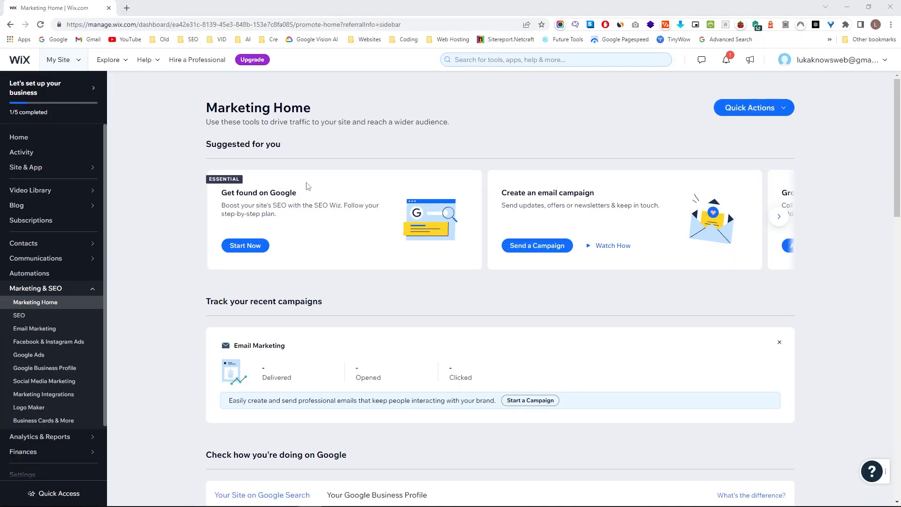
drag(224, 190, 308, 197)
click(356, 199)
scroll(377, 267, down, 1)
scroll(447, 261, down, 8)
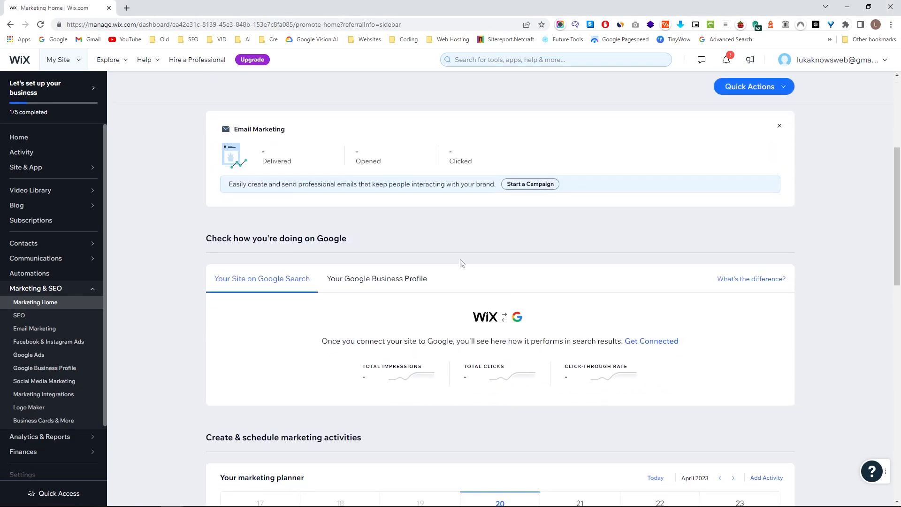
scroll(506, 268, down, 5)
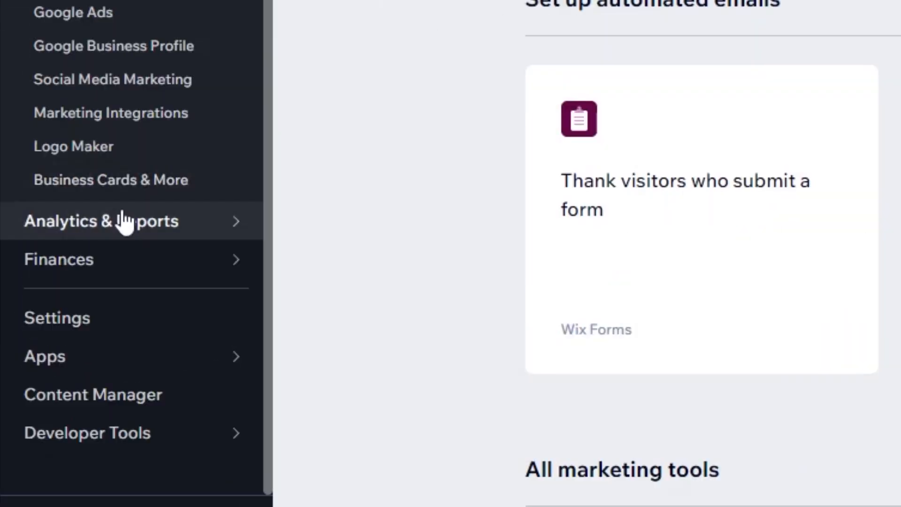
click(118, 226)
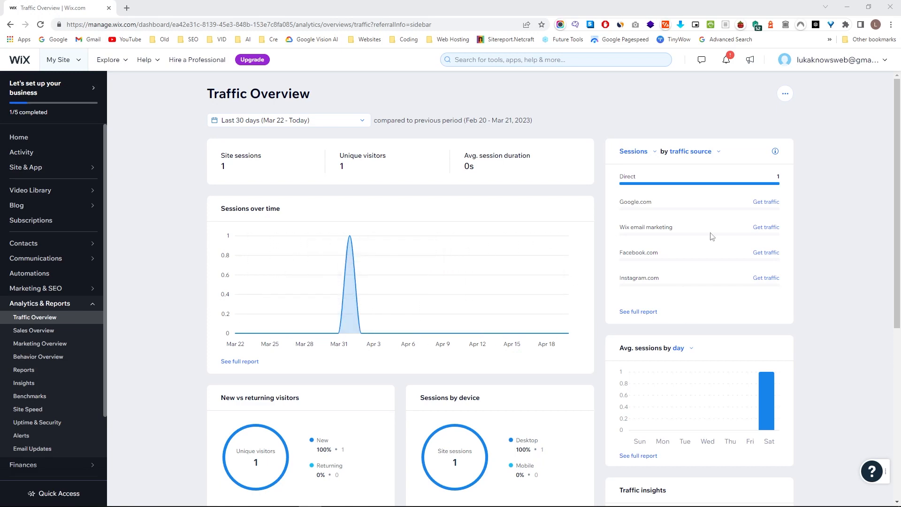
scroll(578, 288, down, 10)
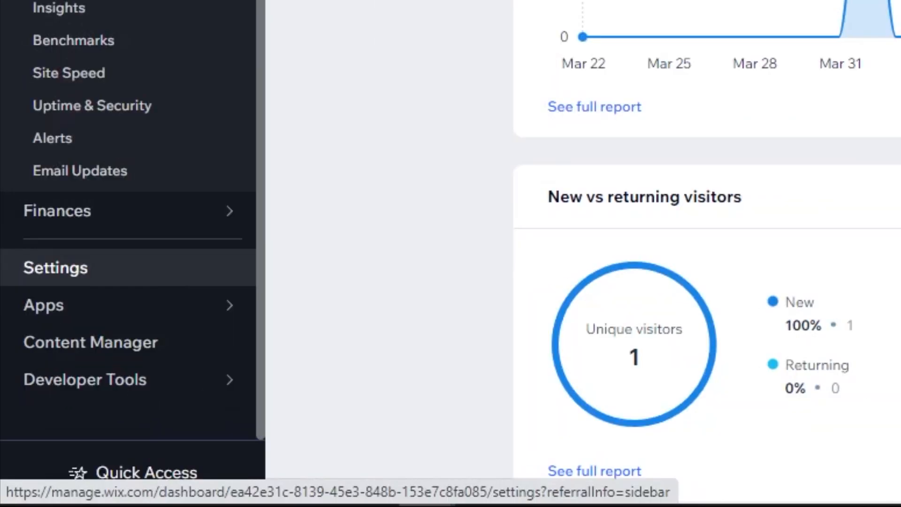
click(55, 268)
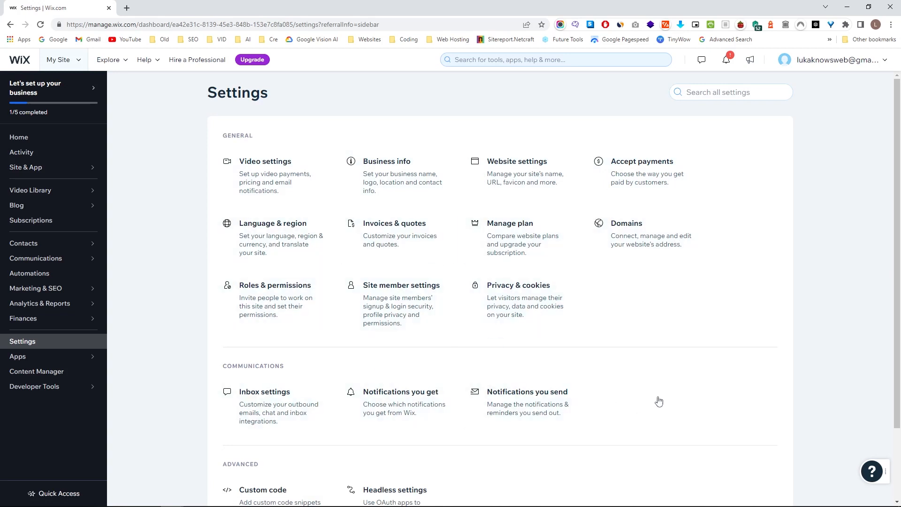
scroll(615, 355, down, 2)
scroll(633, 372, up, 2)
click(68, 142)
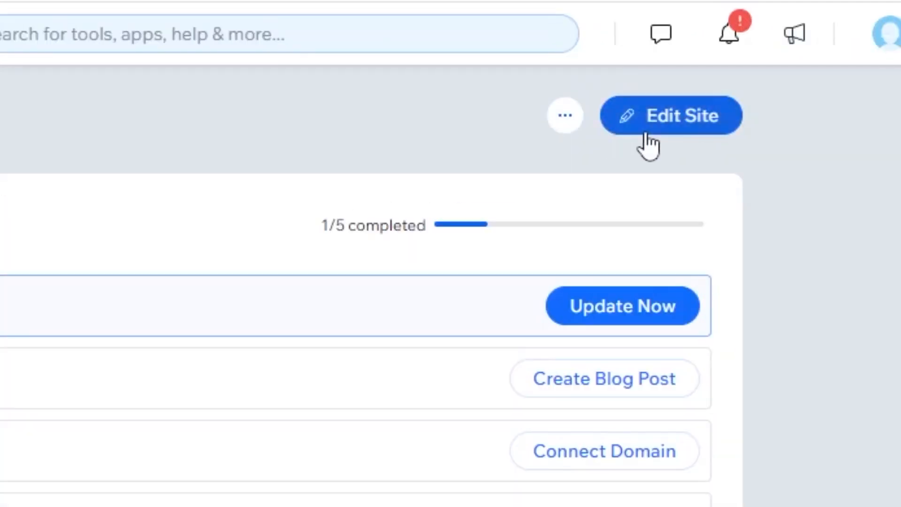
Choose to start from a template and open the Travel Blog 'Going Places' template in the Editor.
click(641, 119)
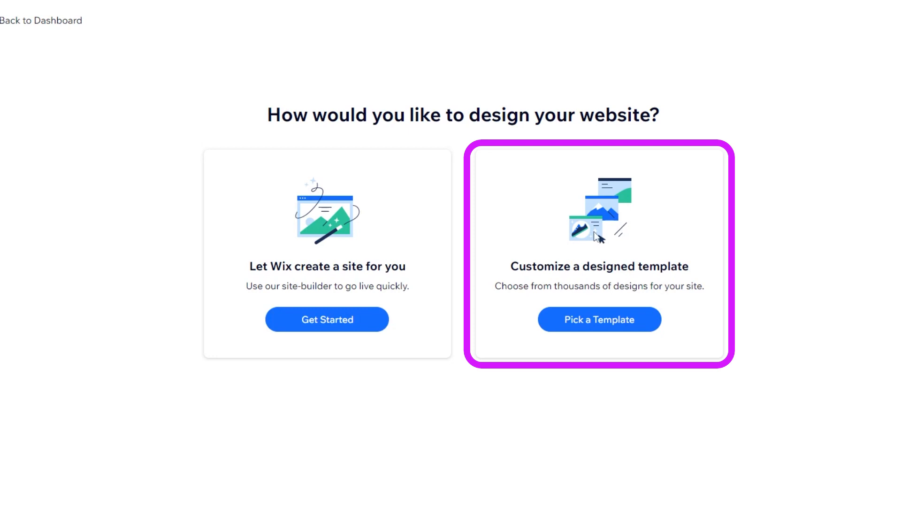
click(599, 319)
scroll(365, 326, down, 2)
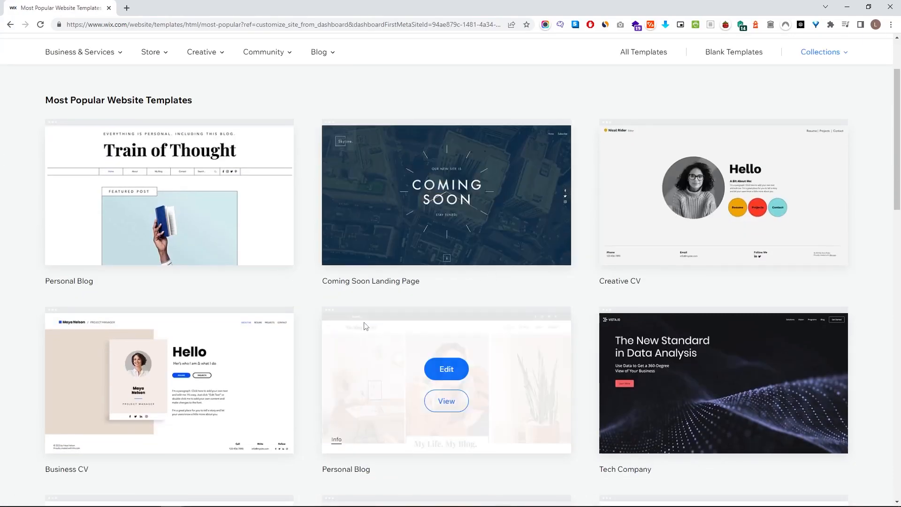
scroll(365, 326, down, 5)
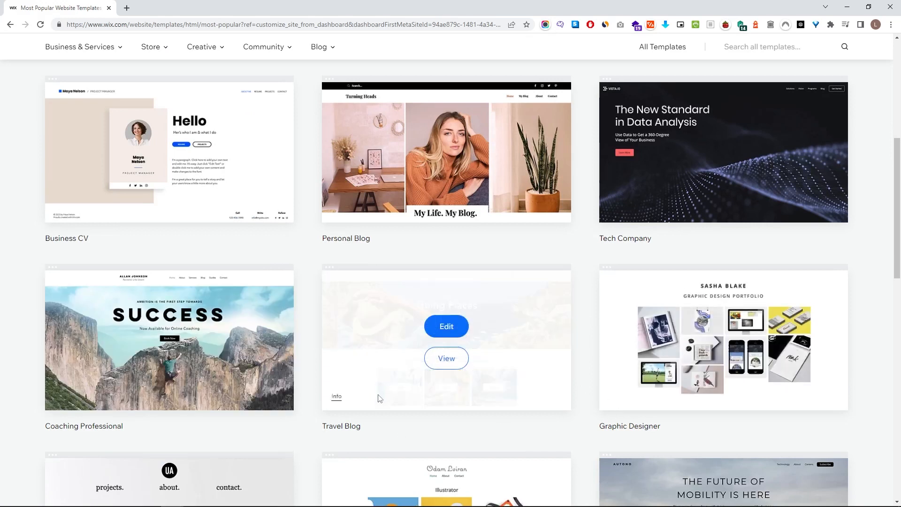
scroll(379, 398, up, 5)
mouse_move(78, 98)
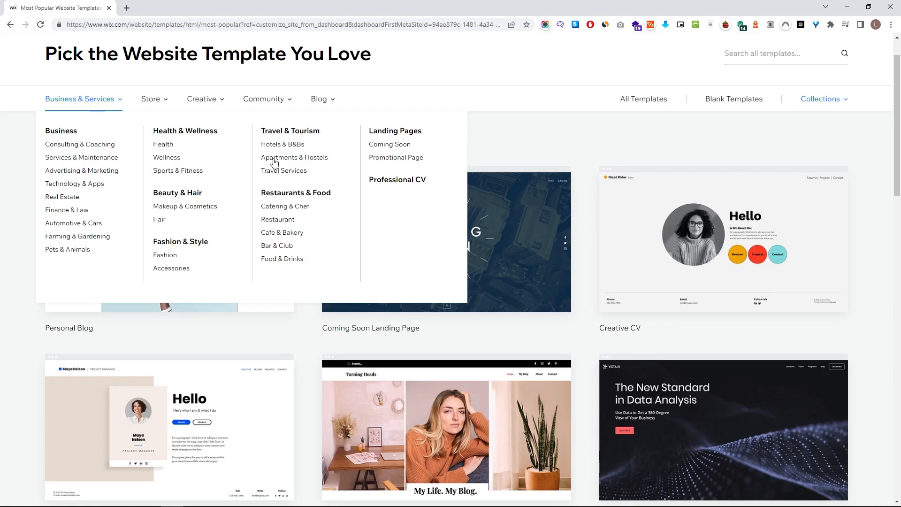
scroll(469, 248, down, 8)
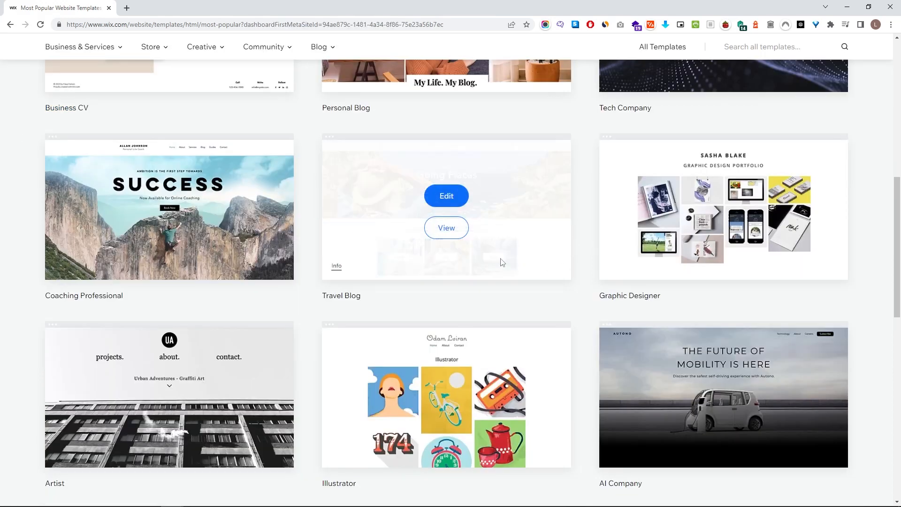
click(449, 230)
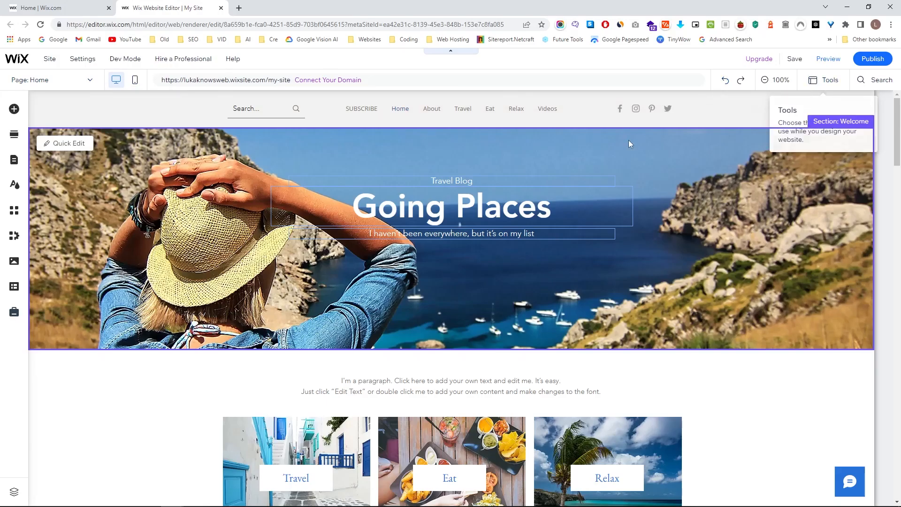
scroll(547, 353, down, 1)
scroll(547, 353, down, 3)
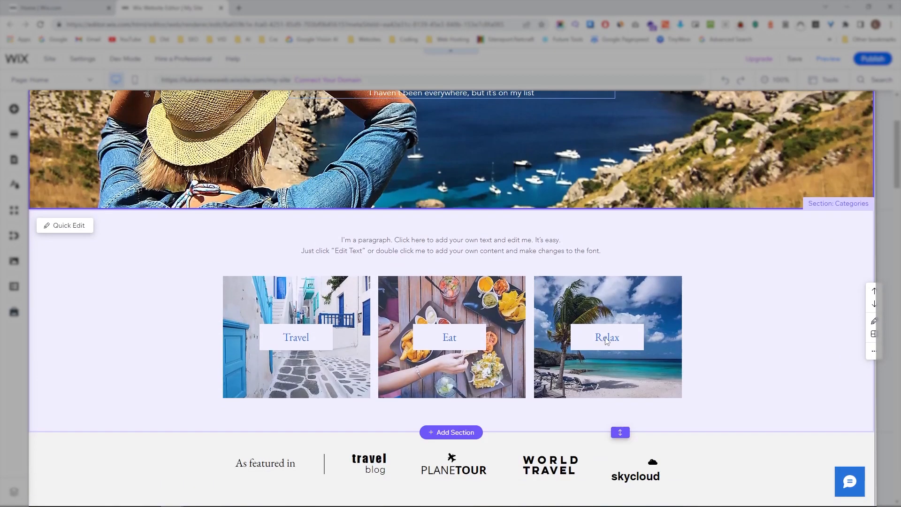
click(620, 341)
drag(594, 340, 439, 299)
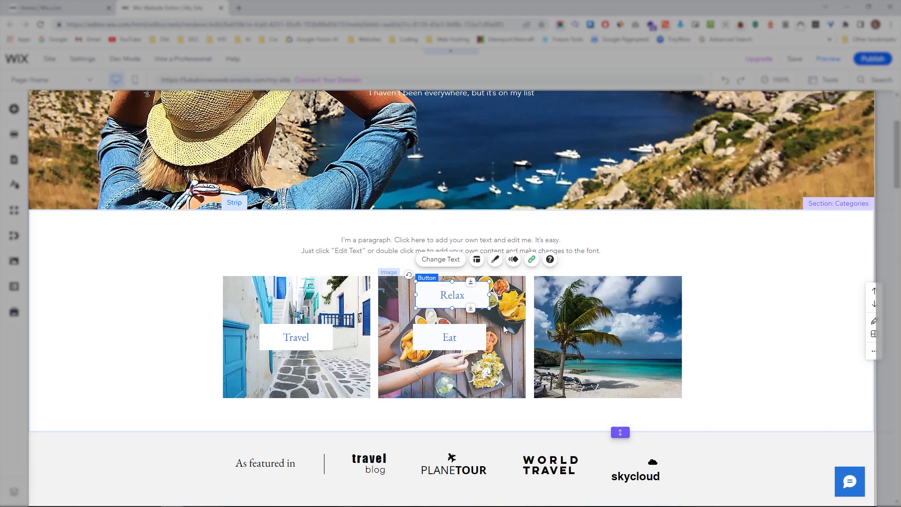
click(593, 330)
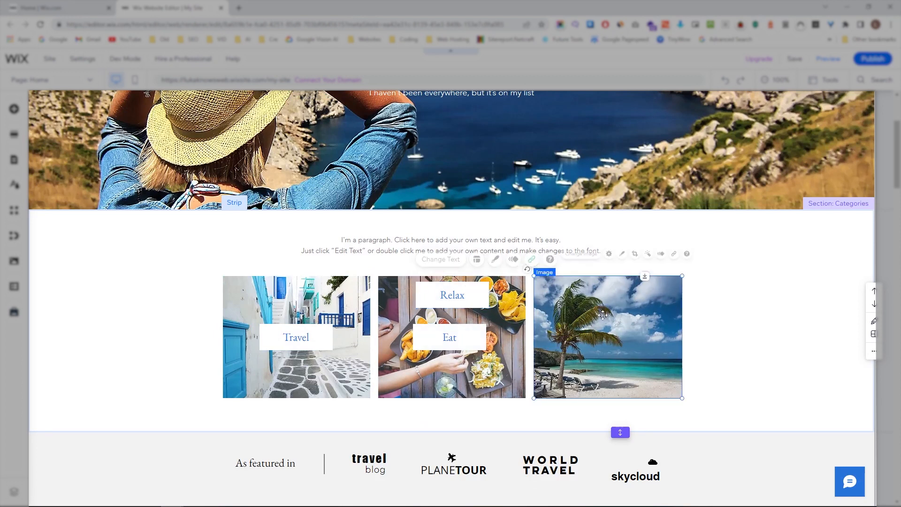
click(602, 254)
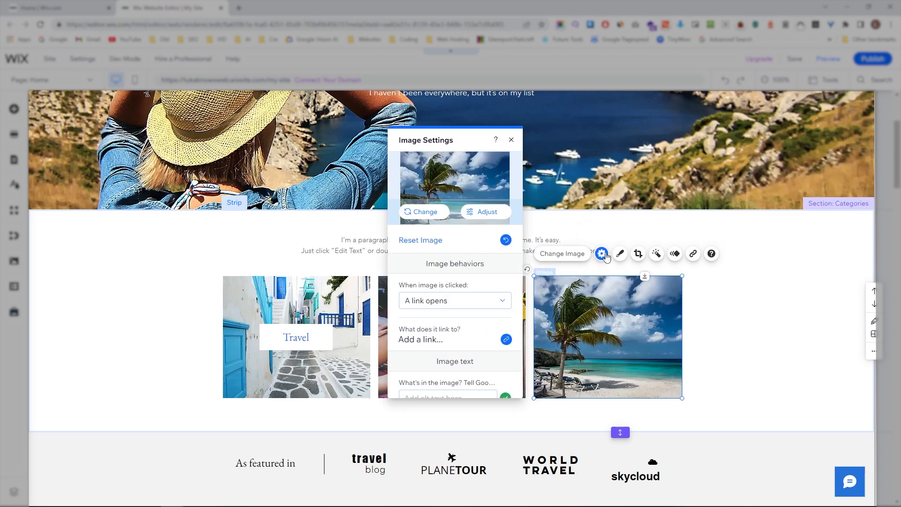
click(425, 212)
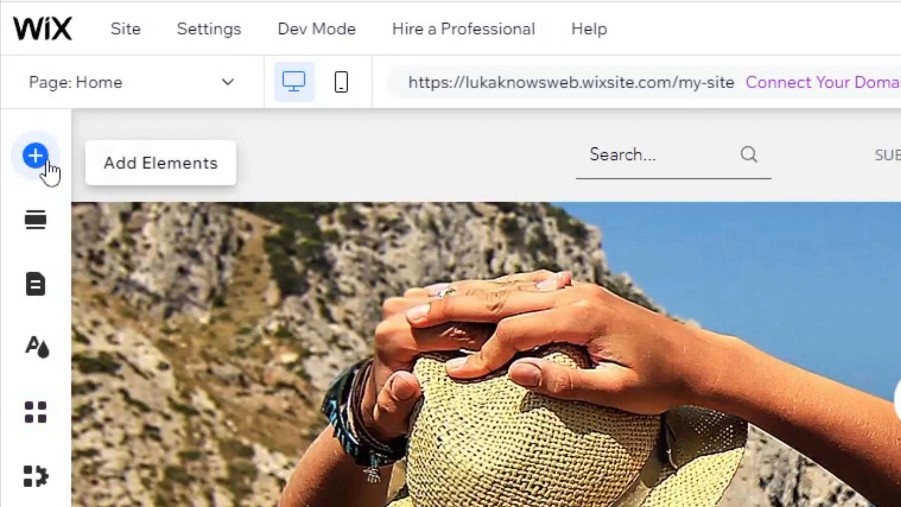
Browse the Add Elements categories and place a Social Bar on the header image.
click(15, 112)
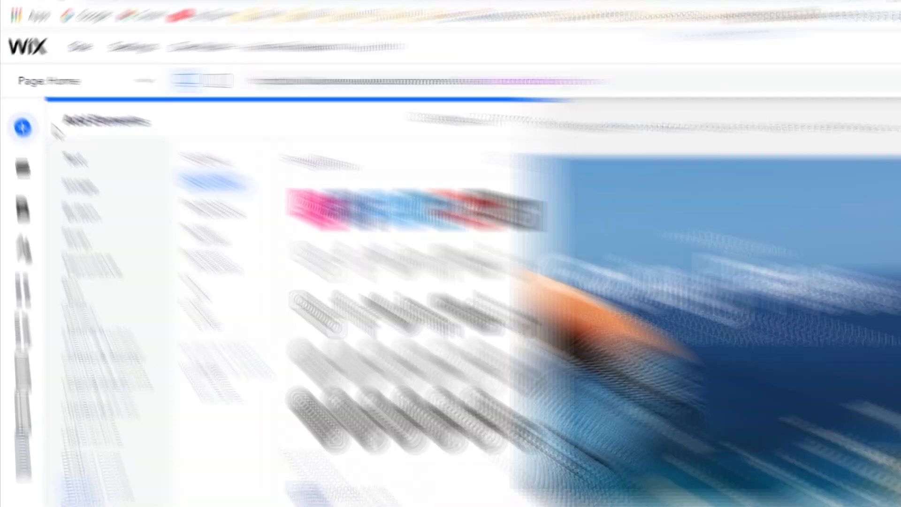
click(94, 178)
click(108, 221)
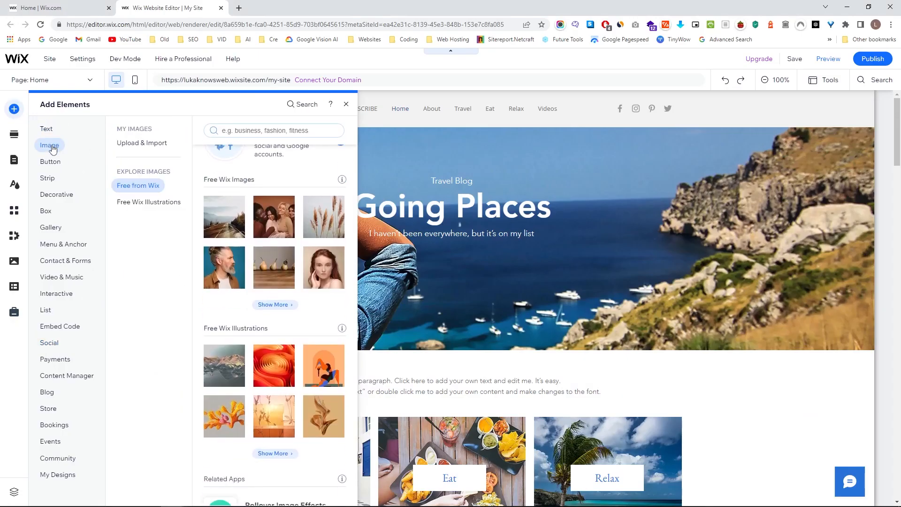
click(50, 162)
click(48, 178)
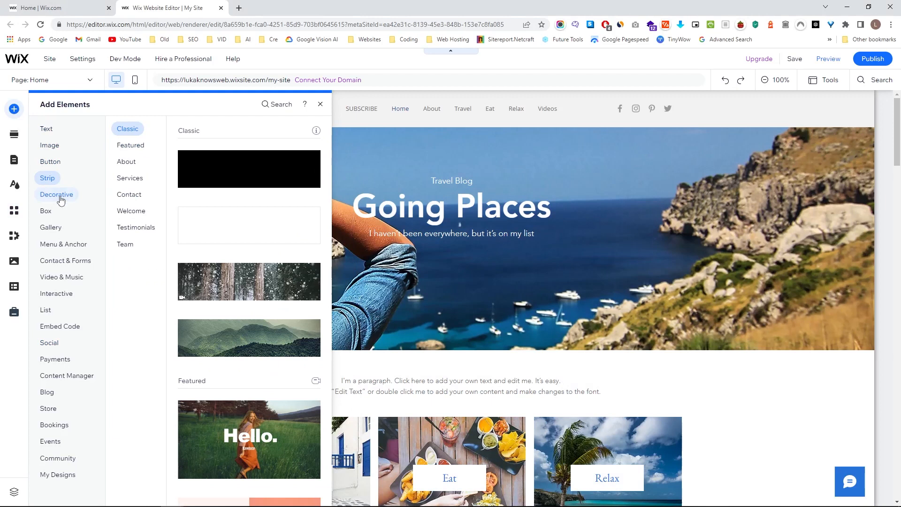
click(59, 197)
click(53, 212)
click(53, 228)
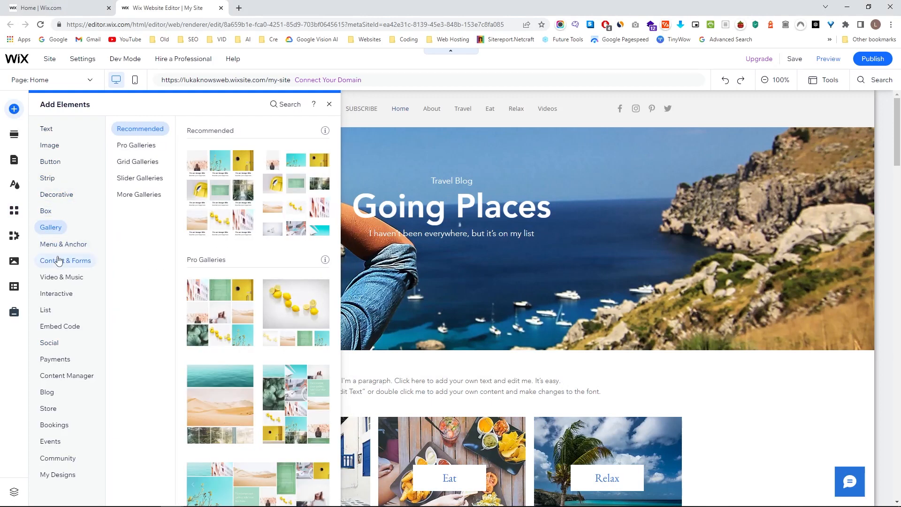
click(59, 261)
click(59, 294)
click(54, 309)
click(56, 329)
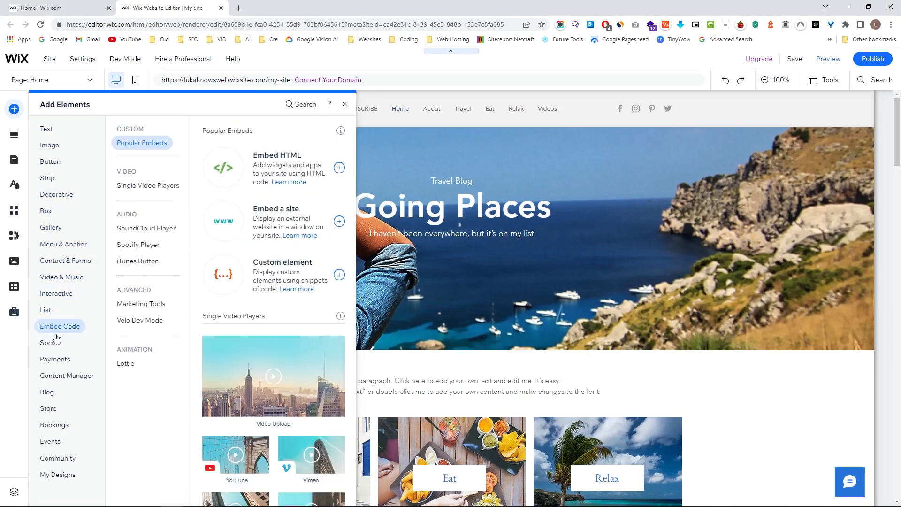
click(55, 343)
drag(229, 169, 469, 249)
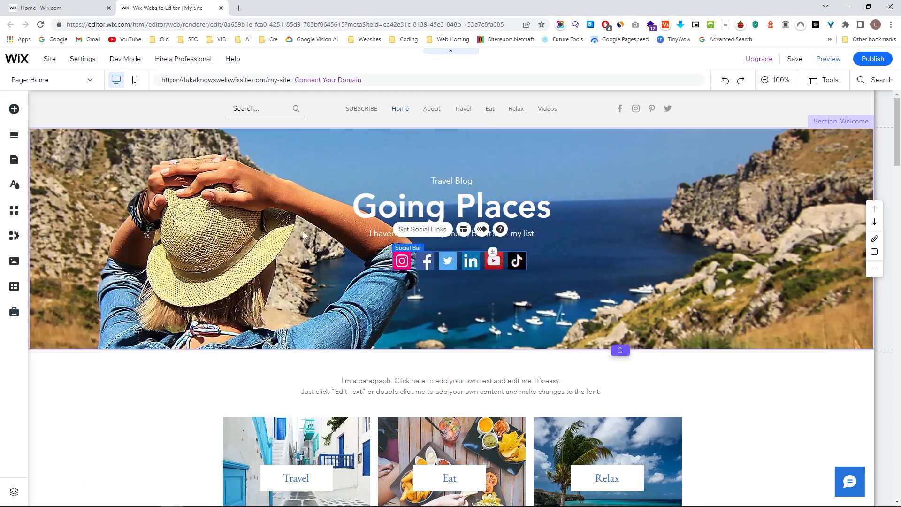
Search the editor for 'image' and jump to the Grid Galleries results.
click(15, 111)
click(278, 105)
text(image)
click(745, 148)
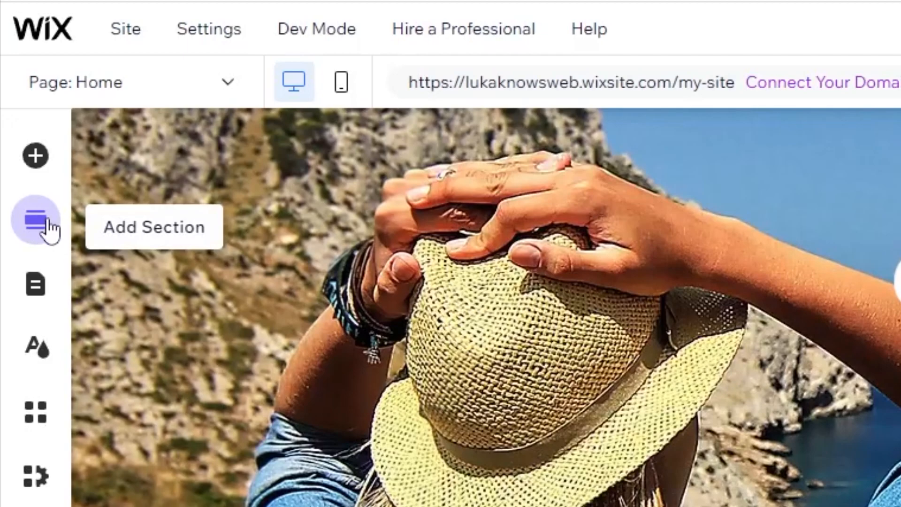
Browse the Team, Contact and Welcome section templates, then close the panel.
click(50, 227)
scroll(225, 244, down, 2)
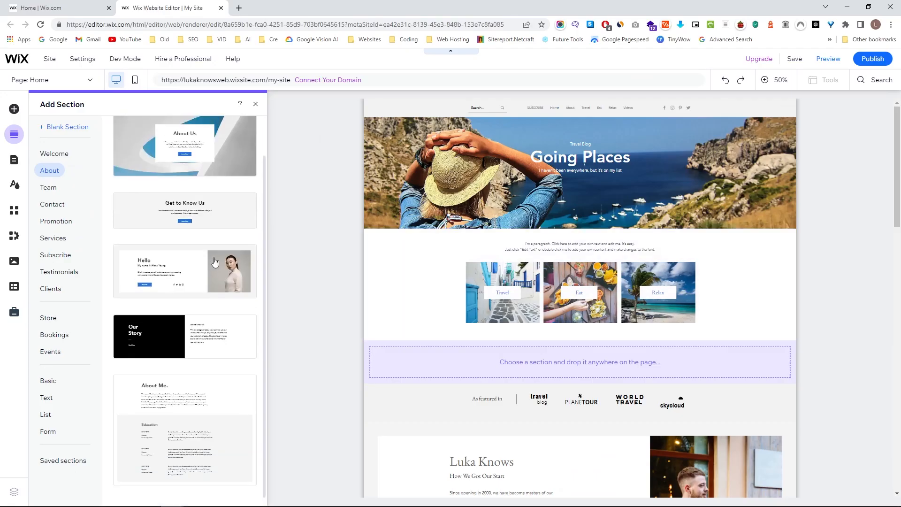
scroll(214, 262, up, 2)
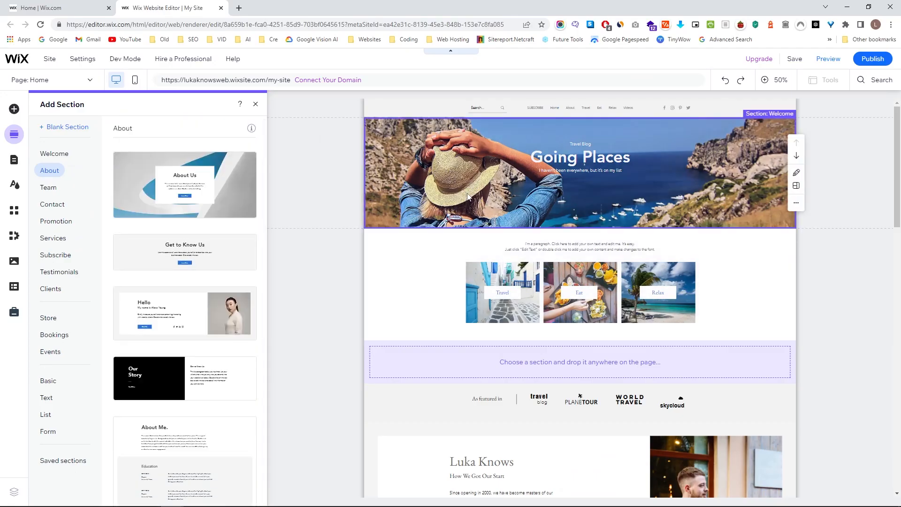
scroll(455, 277, down, 3)
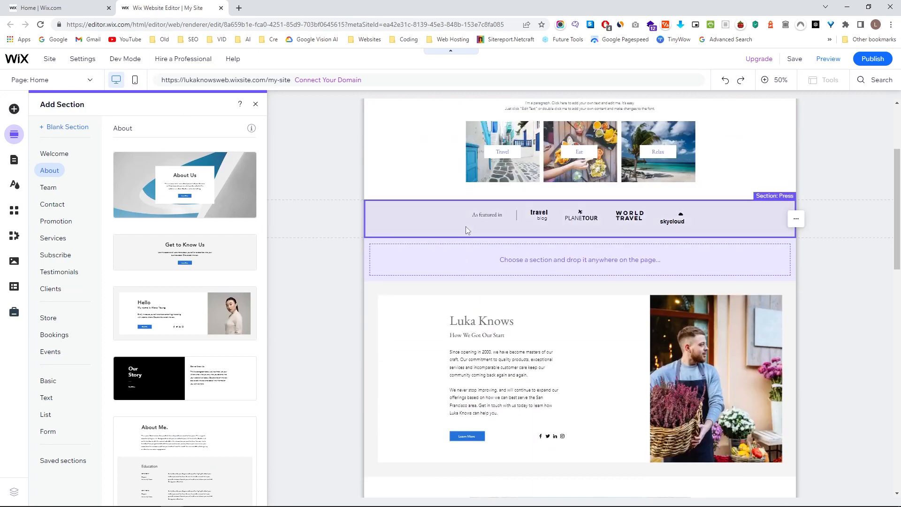
scroll(488, 274, down, 7)
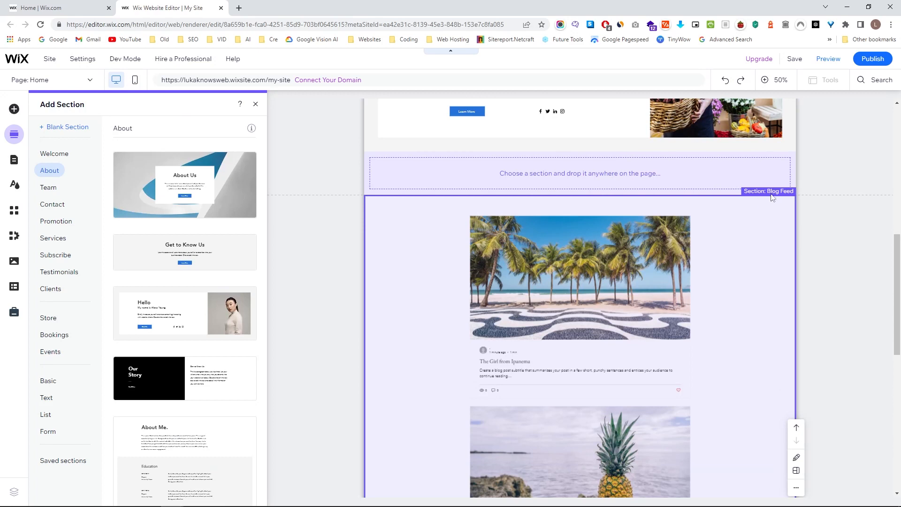
scroll(780, 195, up, 5)
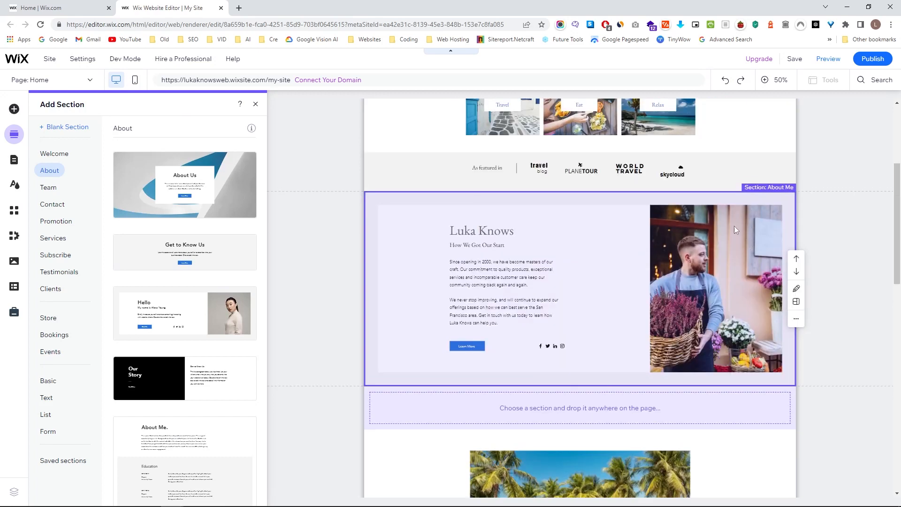
scroll(736, 227, up, 2)
click(54, 189)
click(58, 207)
click(72, 156)
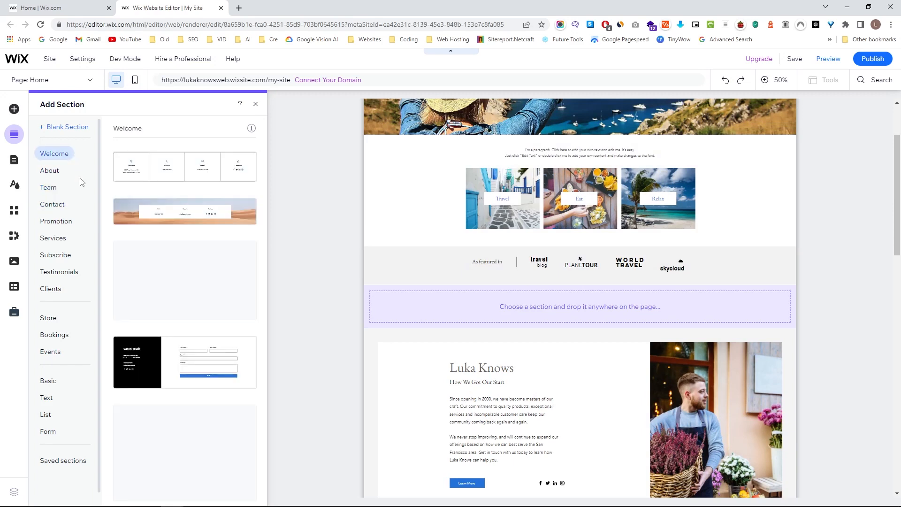
click(255, 104)
Insert the four-column Contact section directly below the header.
scroll(492, 308, down, 3)
scroll(493, 300, down, 3)
scroll(479, 296, up, 6)
scroll(460, 277, down, 2)
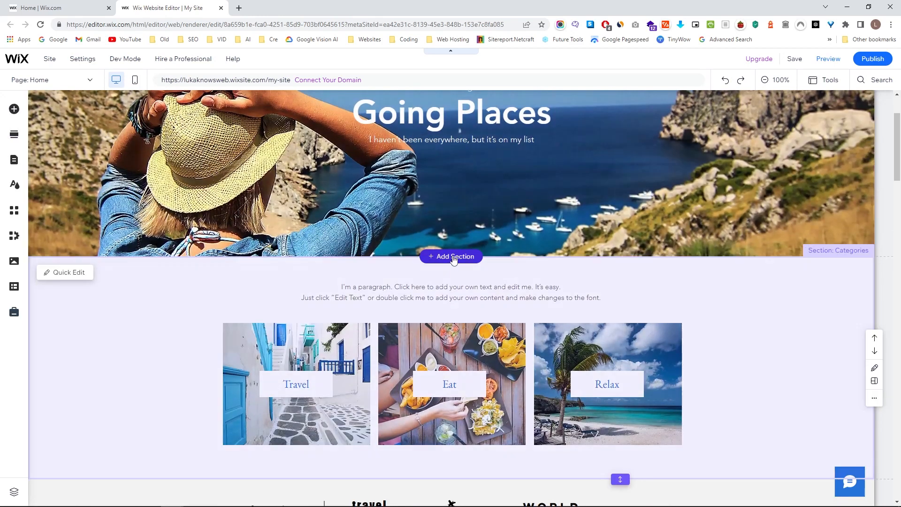
click(453, 257)
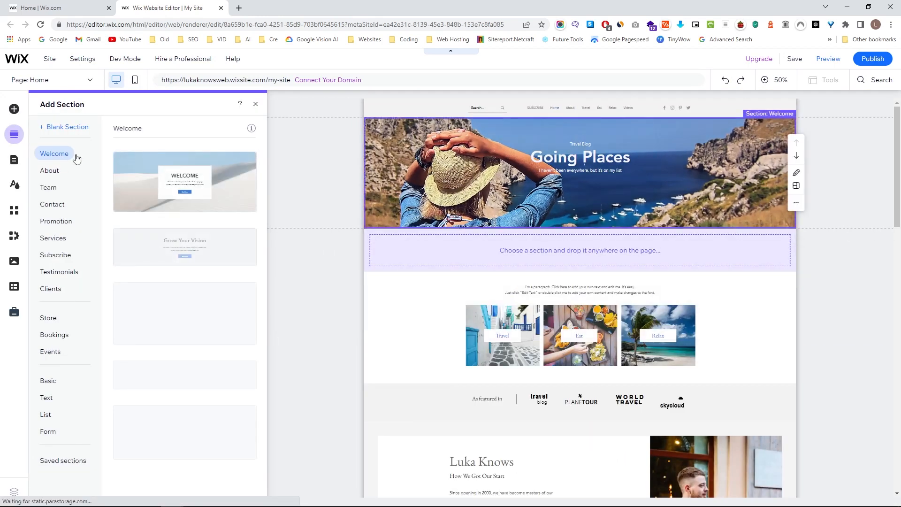
click(51, 170)
click(53, 205)
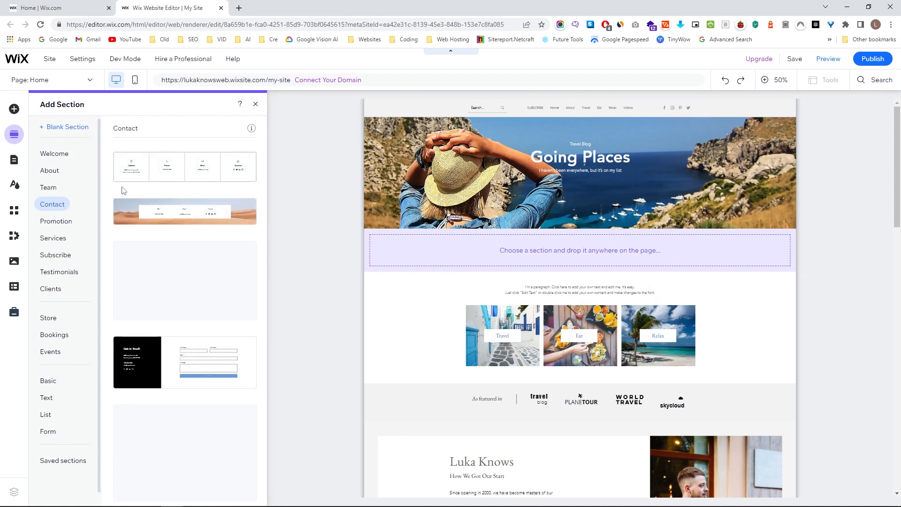
click(162, 177)
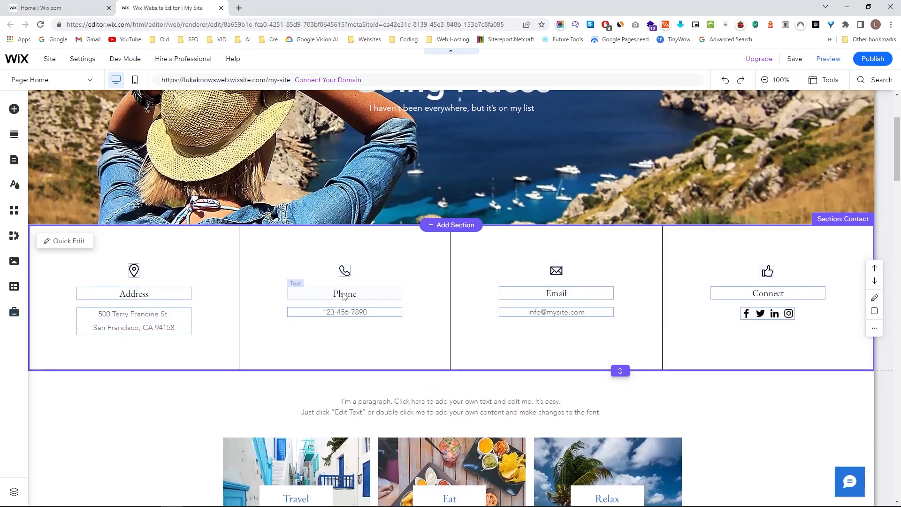
Edit the contact section's phone number, typing 12732737.
click(345, 312)
click(345, 312)
click(331, 312)
text(12732737)
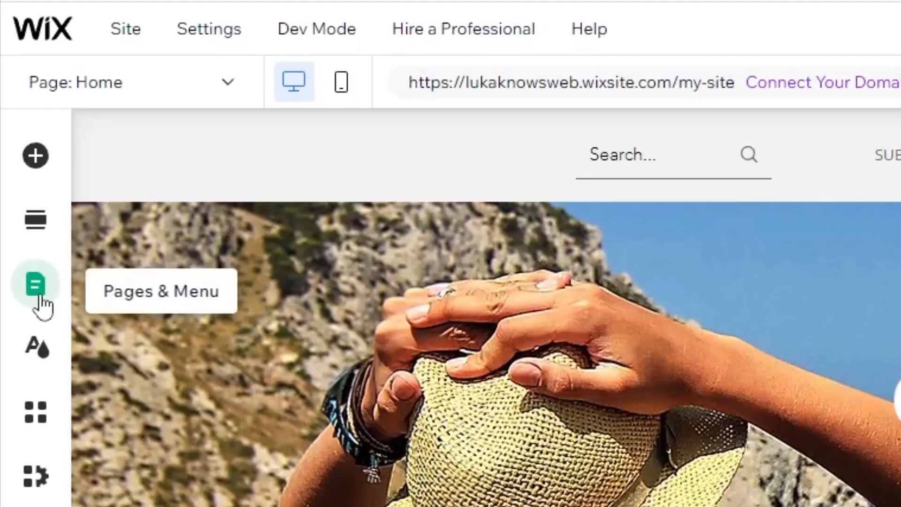
Move Home between Eat and Relax in the Pages & Menu list and open Site Design.
click(14, 164)
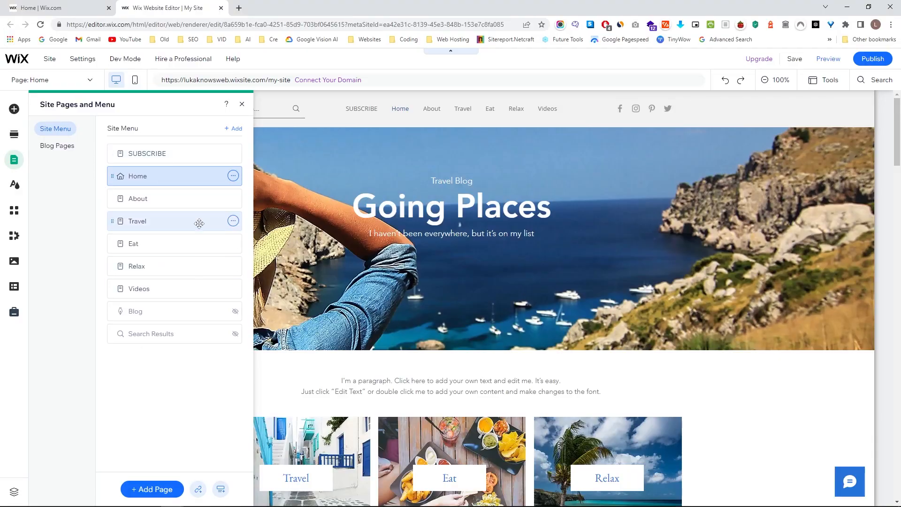
click(241, 104)
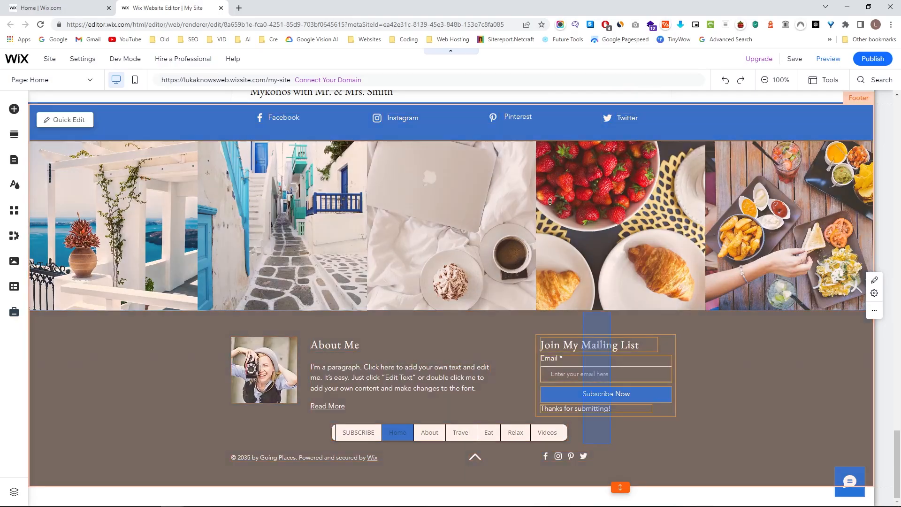
click(14, 160)
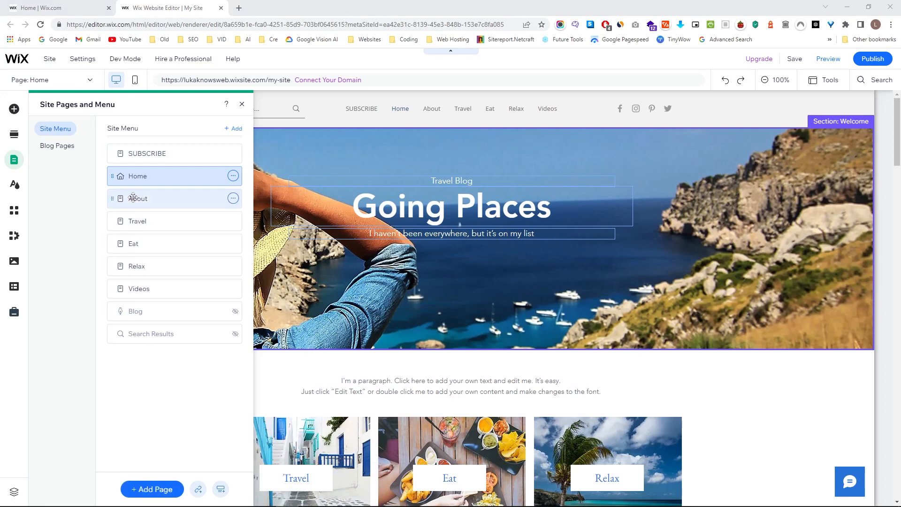
drag(141, 176, 137, 242)
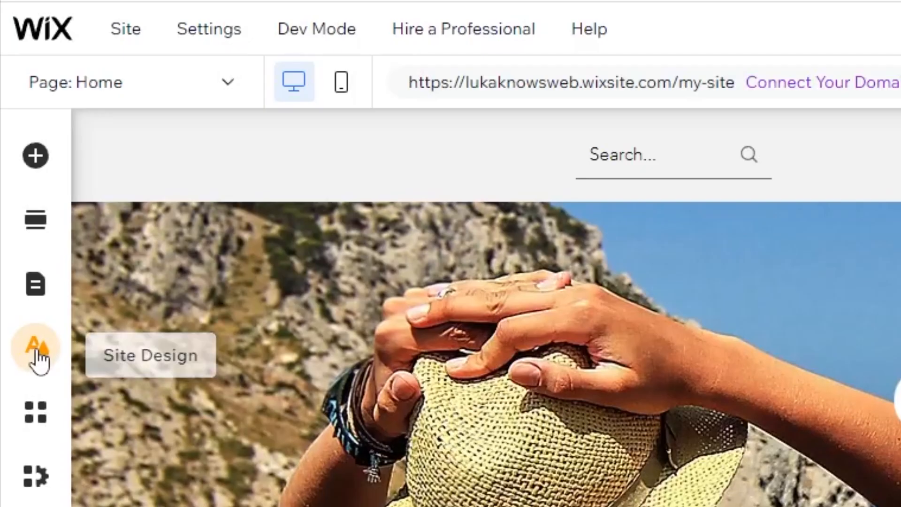
click(37, 359)
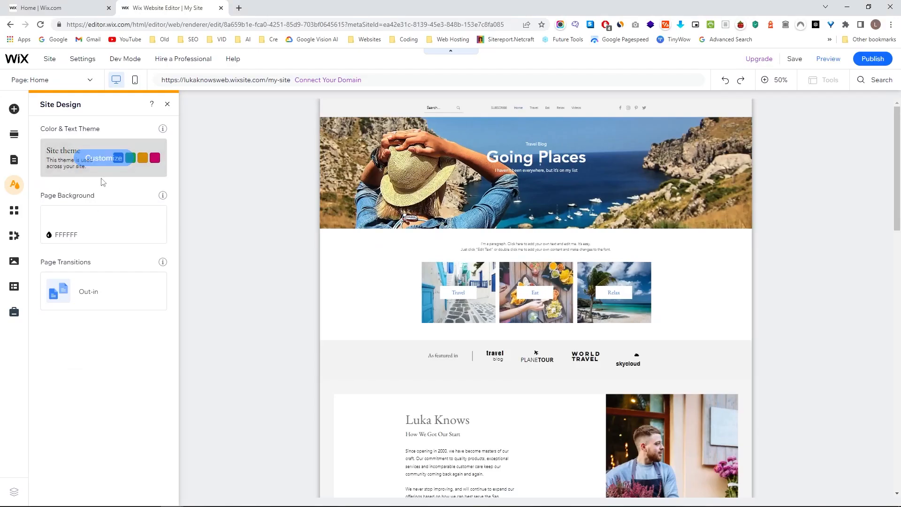
Customize the theme's Text styles, review Heading and Paragraph styles, then close Site Design.
click(96, 165)
scroll(97, 223, down, 4)
scroll(109, 230, up, 4)
click(137, 187)
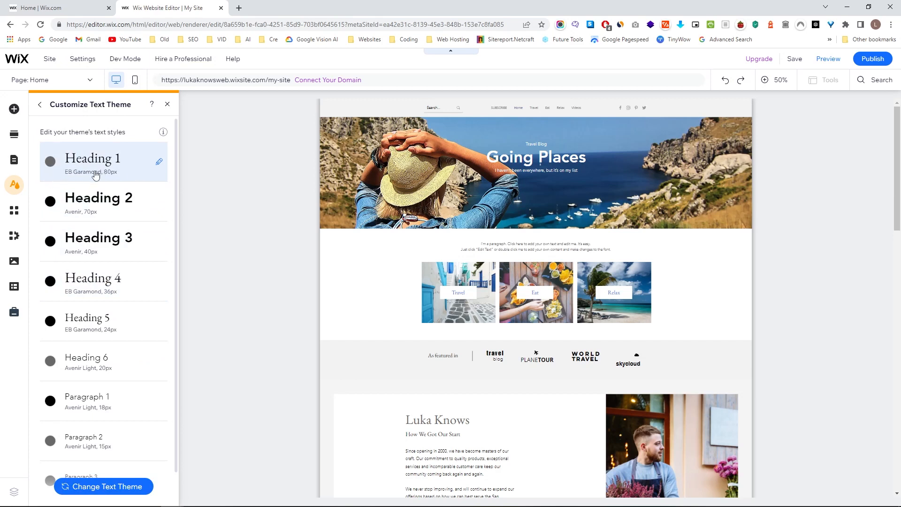
scroll(63, 263, down, 1)
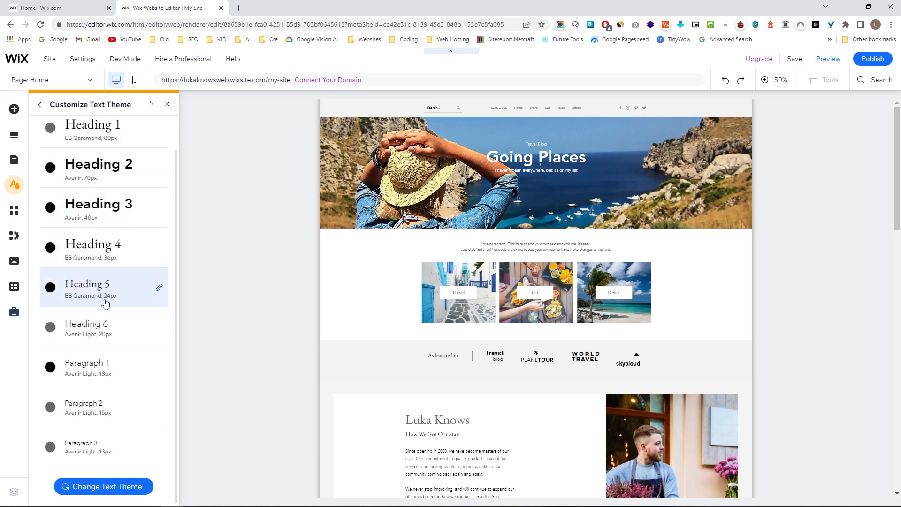
click(168, 105)
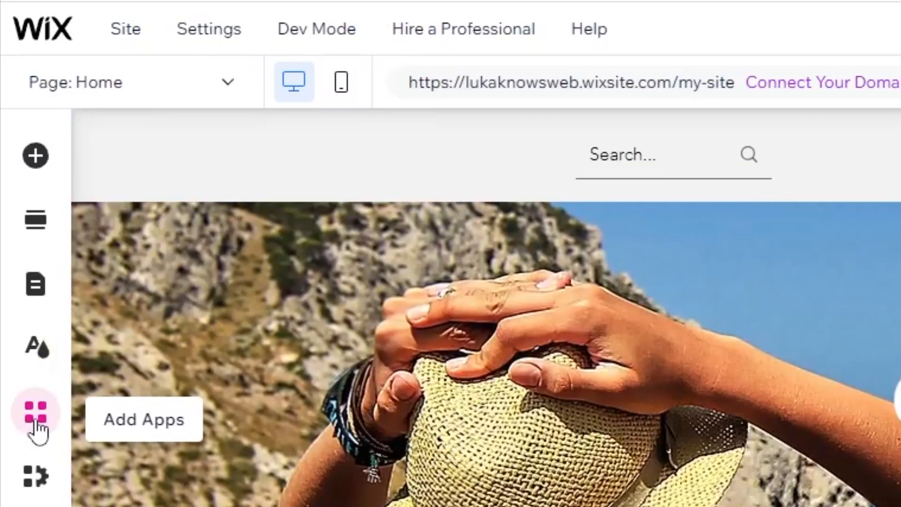
Scroll through the App Market, then close it.
click(34, 421)
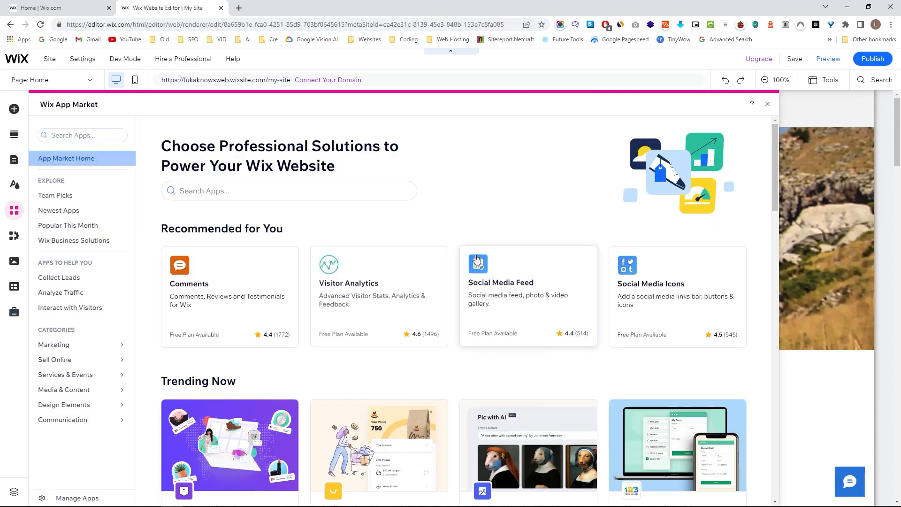
scroll(464, 272, down, 5)
scroll(462, 270, down, 4)
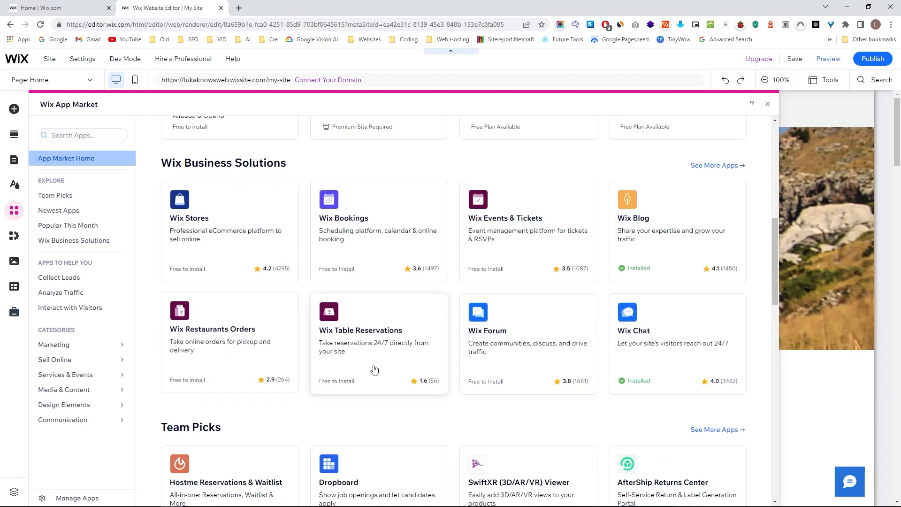
scroll(469, 319, down, 5)
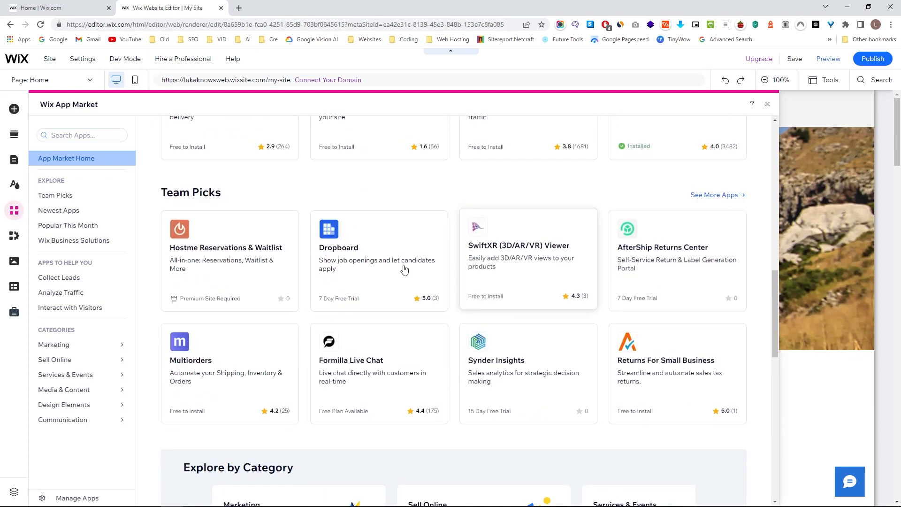
scroll(540, 339, down, 6)
scroll(298, 316, down, 4)
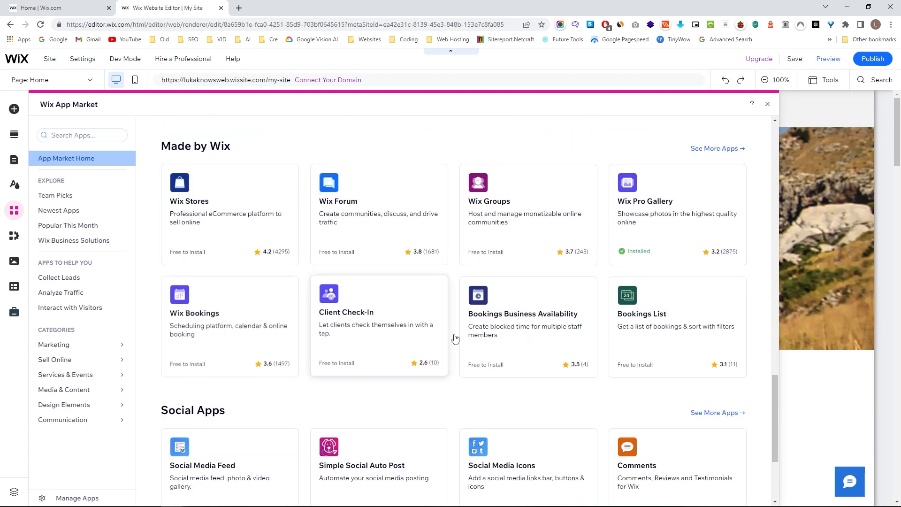
scroll(246, 381, down, 3)
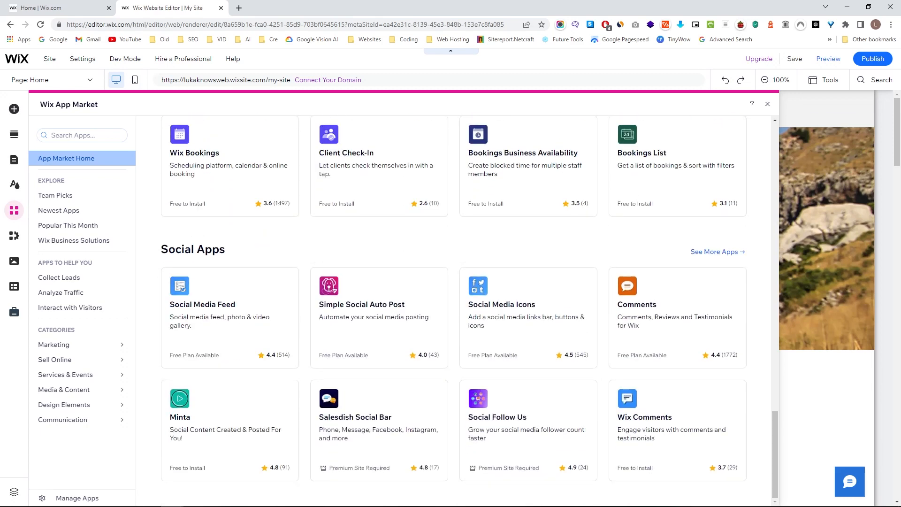
click(767, 104)
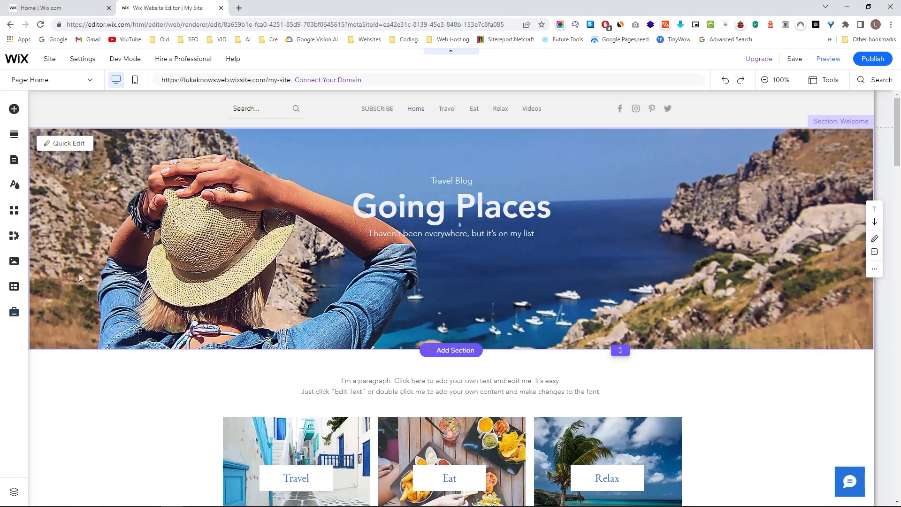
Review Forms & Payments, Video, Chat, Site Search and Blog in My Business, then close it.
click(15, 236)
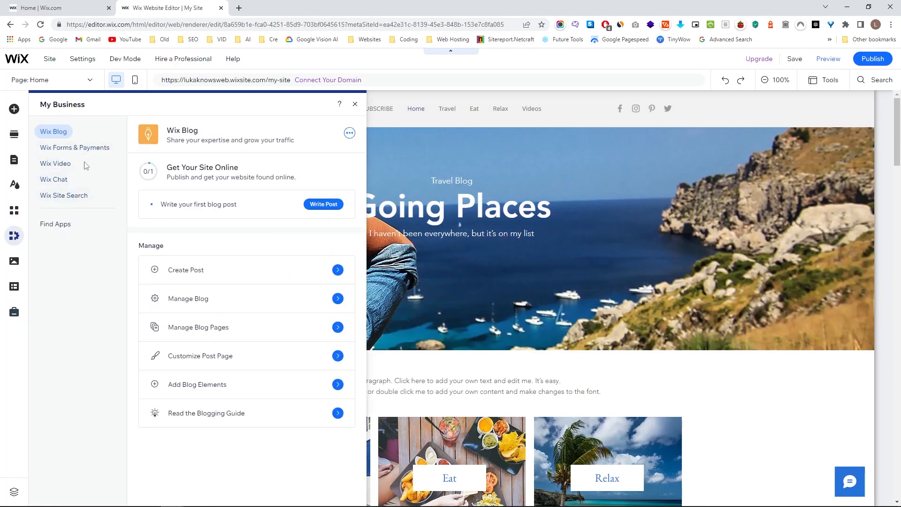
click(71, 148)
click(69, 168)
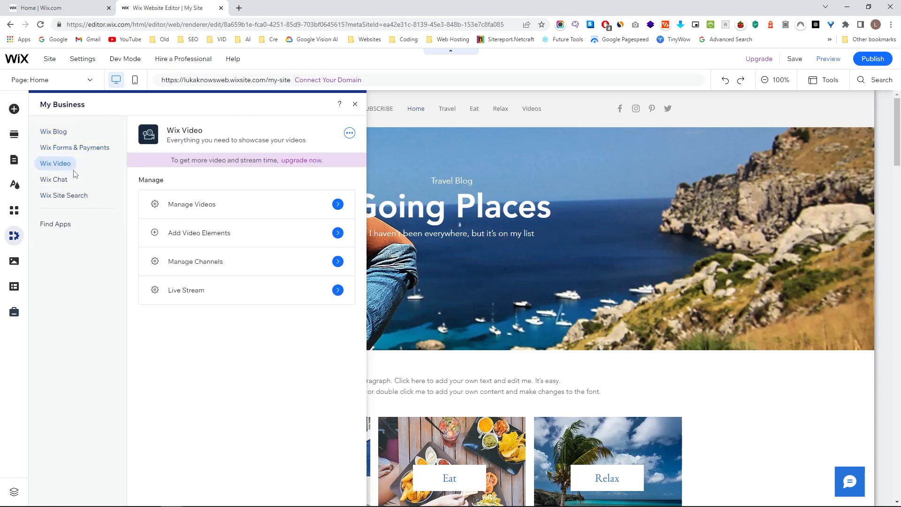
click(58, 182)
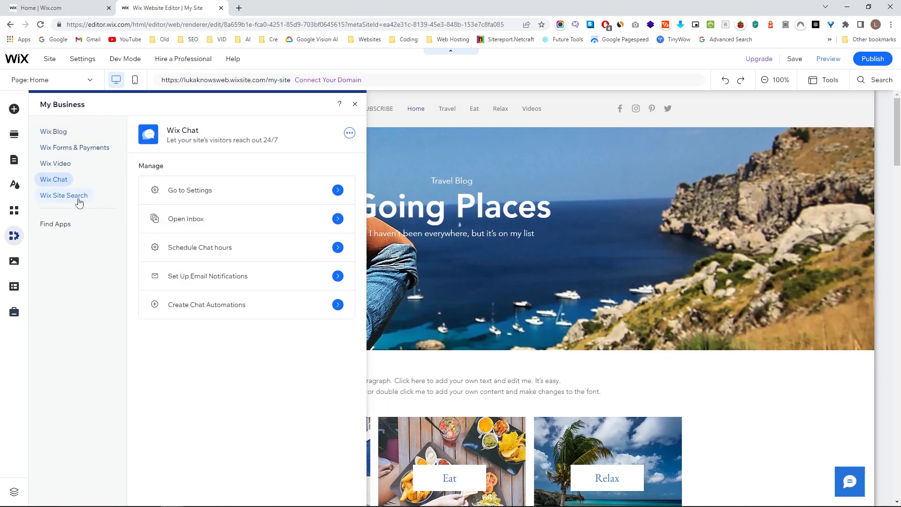
click(79, 197)
click(61, 134)
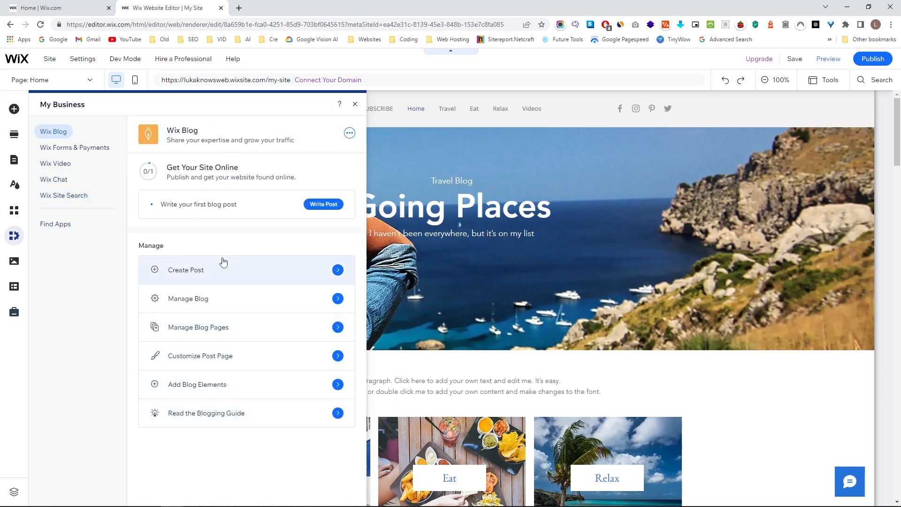
click(355, 104)
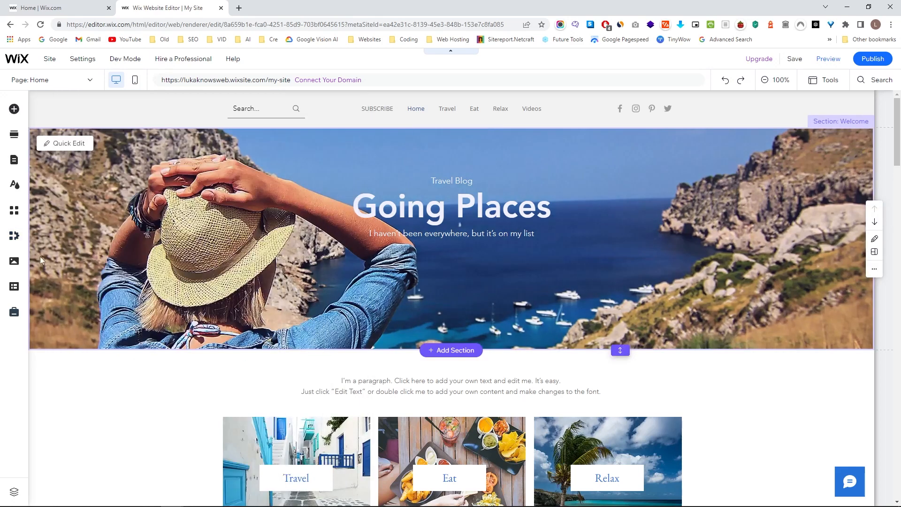
click(14, 261)
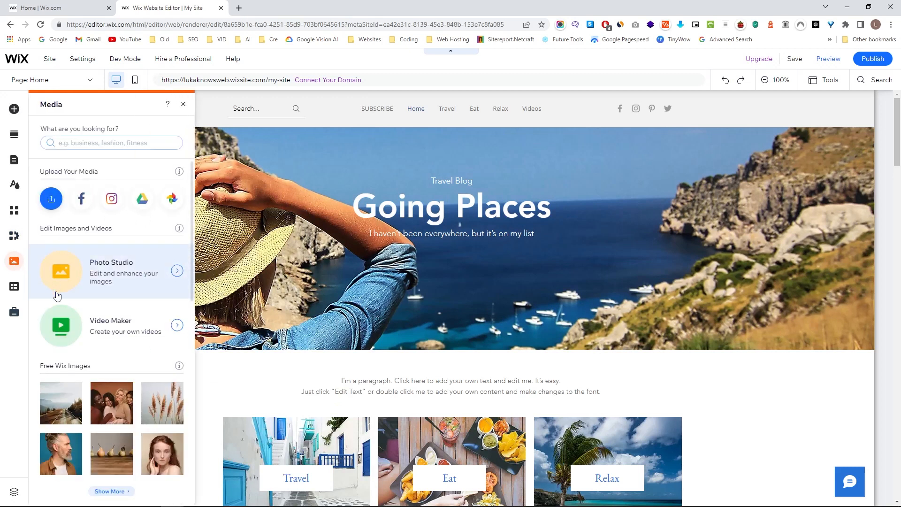
scroll(105, 296, down, 10)
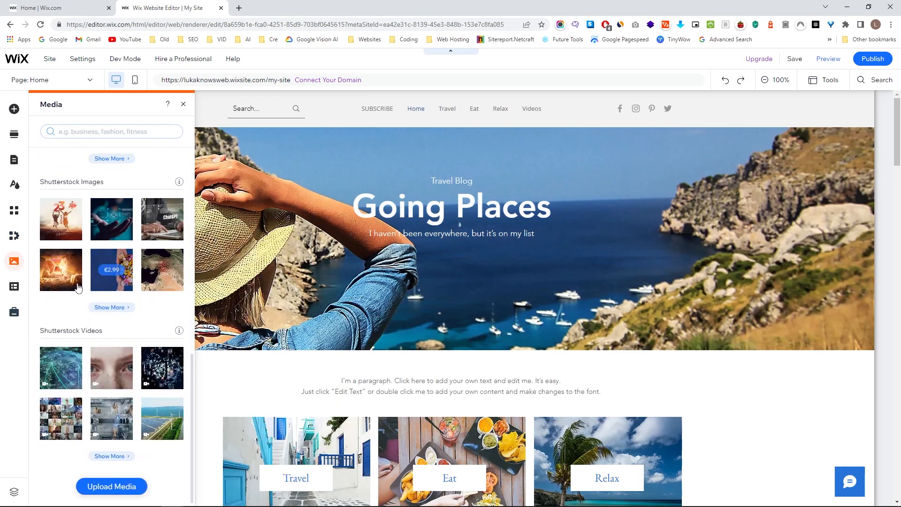
click(107, 489)
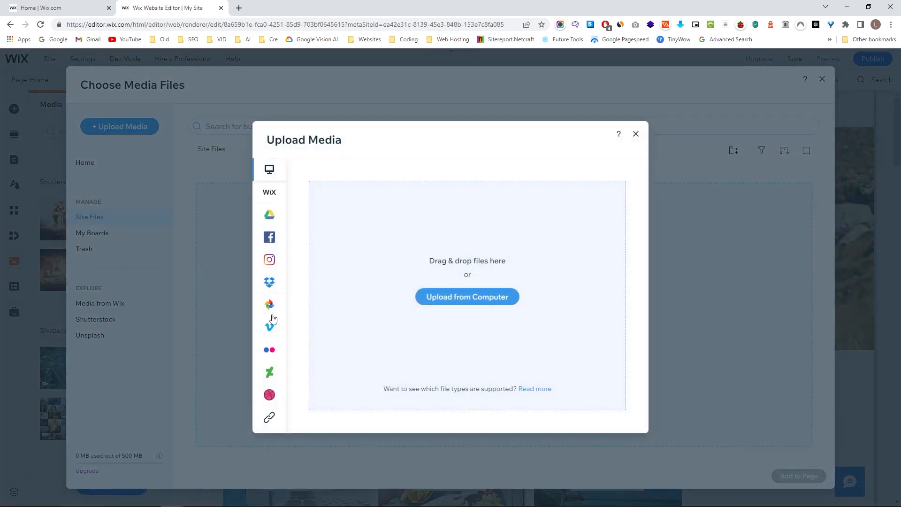
mouse_move(269, 412)
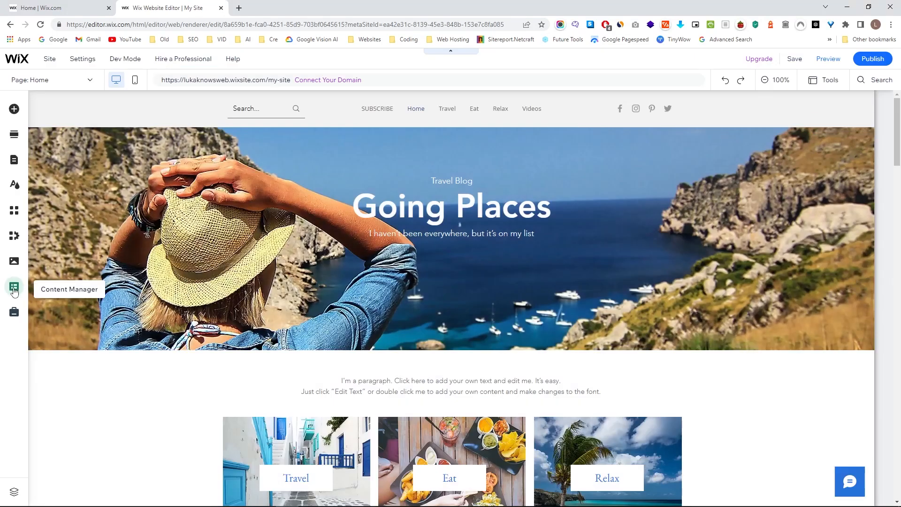
click(16, 288)
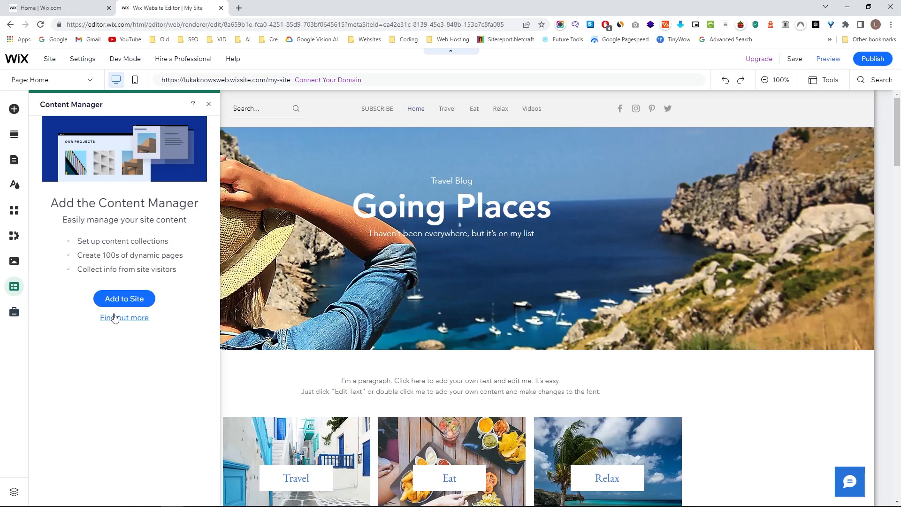
click(210, 105)
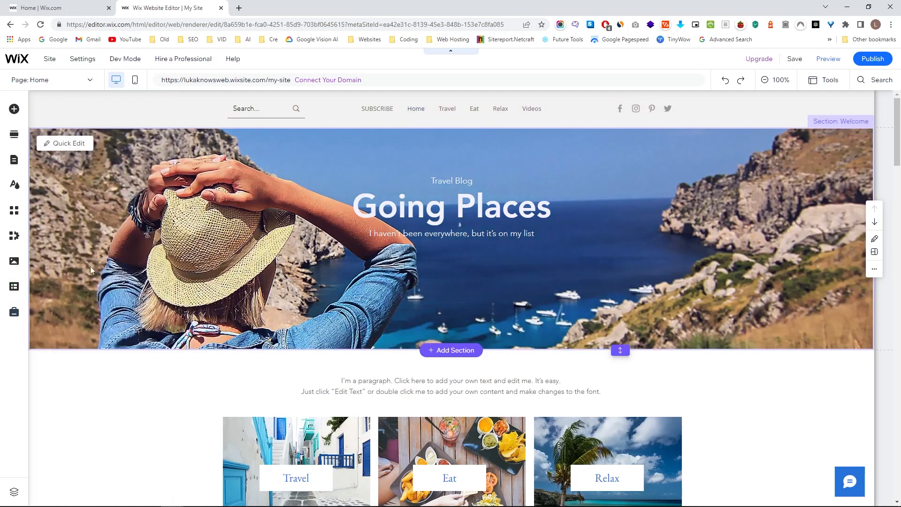
click(15, 313)
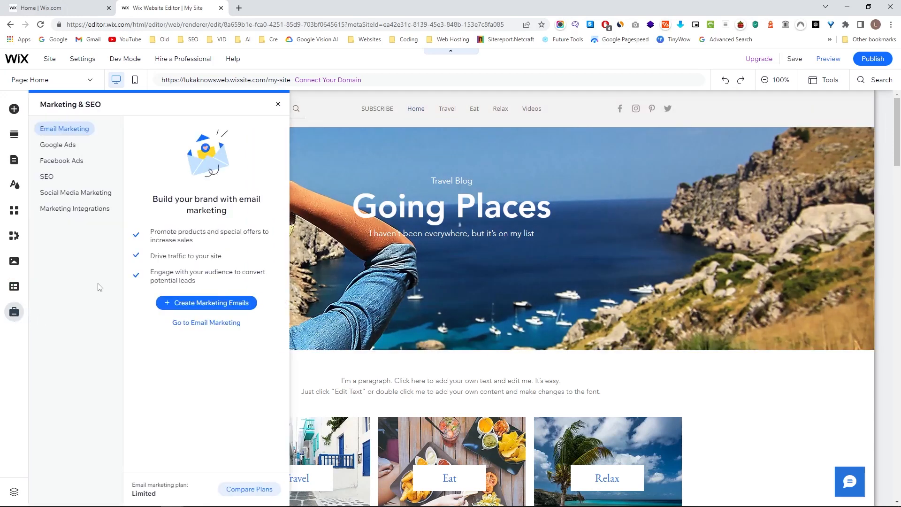
click(47, 177)
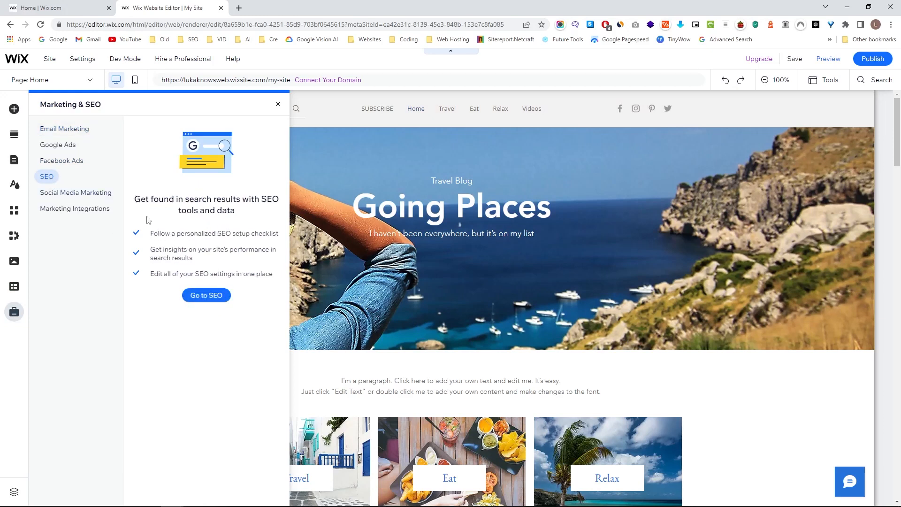
click(279, 106)
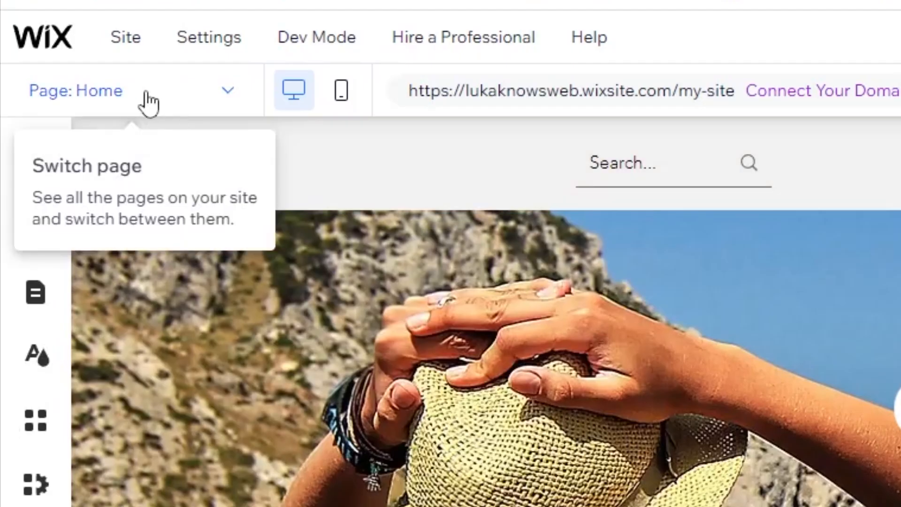
click(215, 96)
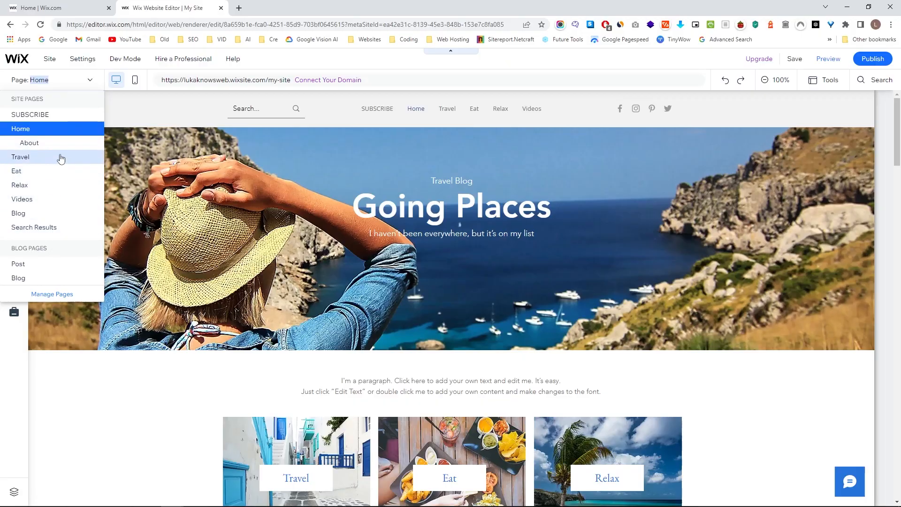
click(61, 146)
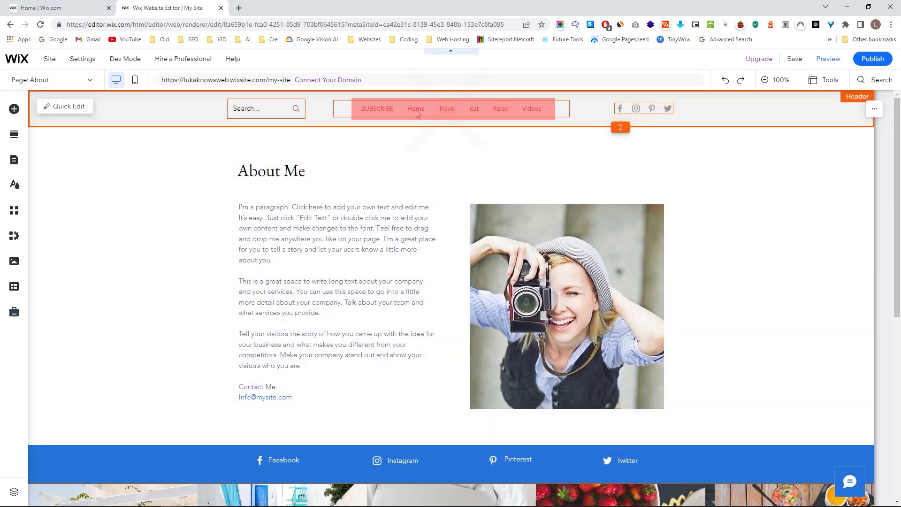
click(416, 109)
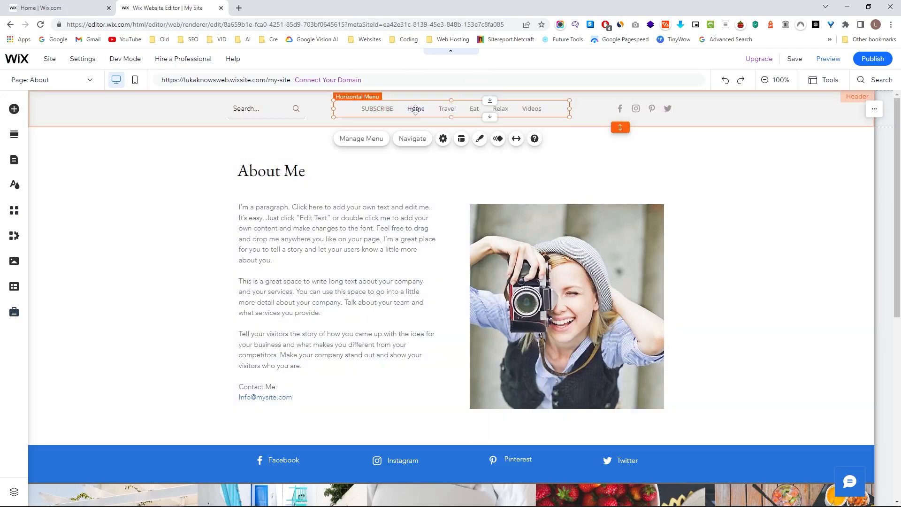
click(63, 85)
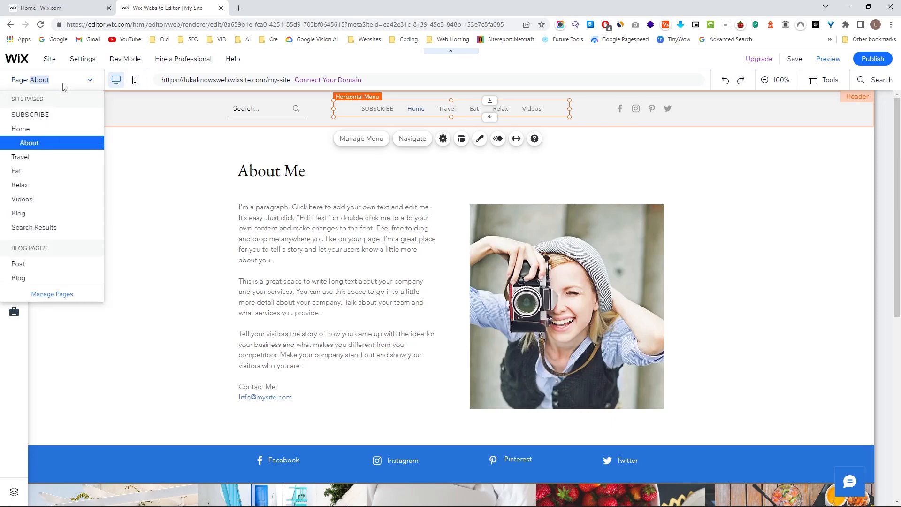
click(36, 130)
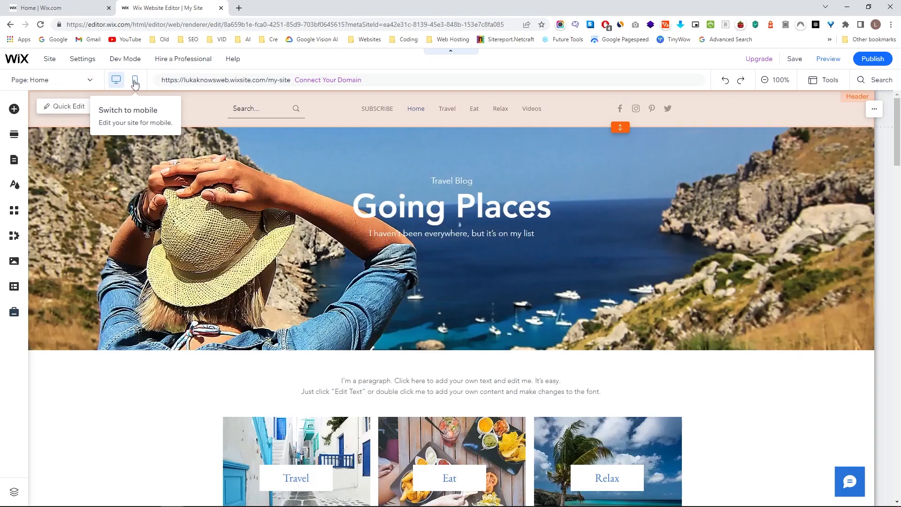
click(135, 82)
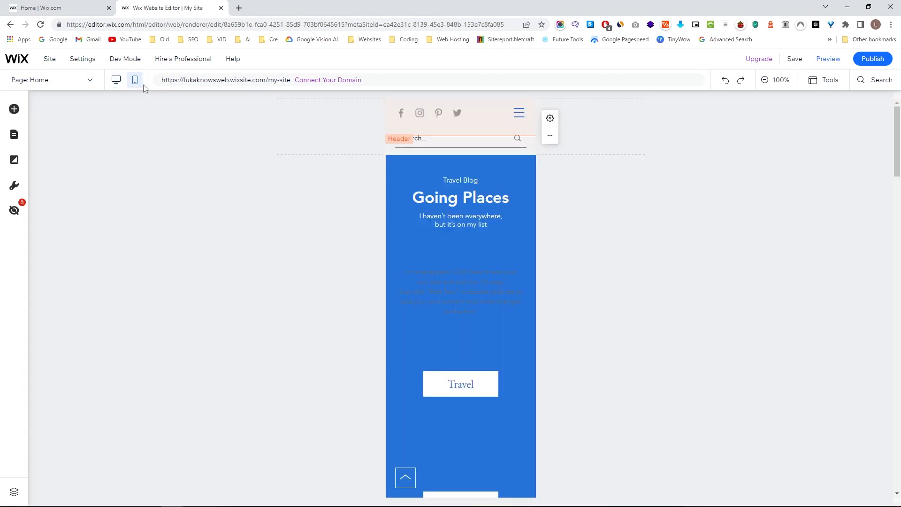
scroll(487, 291, down, 5)
scroll(483, 306, up, 3)
scroll(483, 306, up, 3)
click(464, 374)
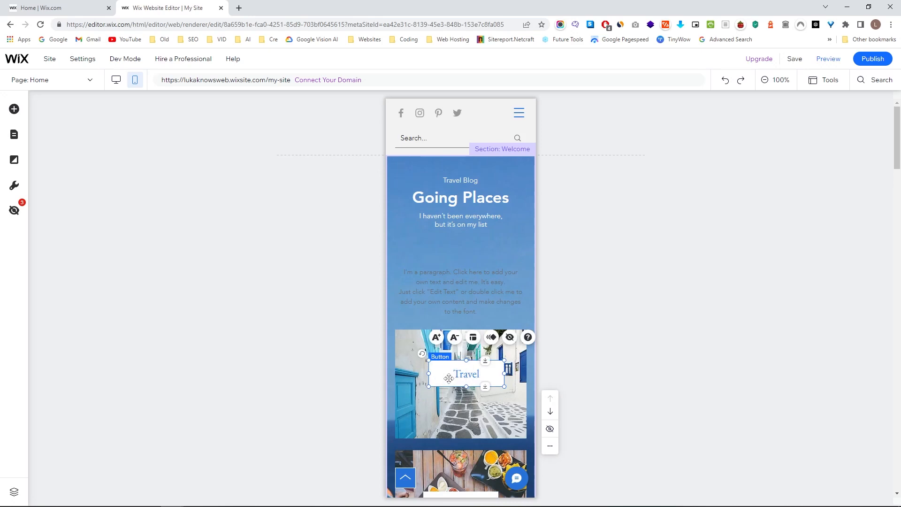
click(116, 80)
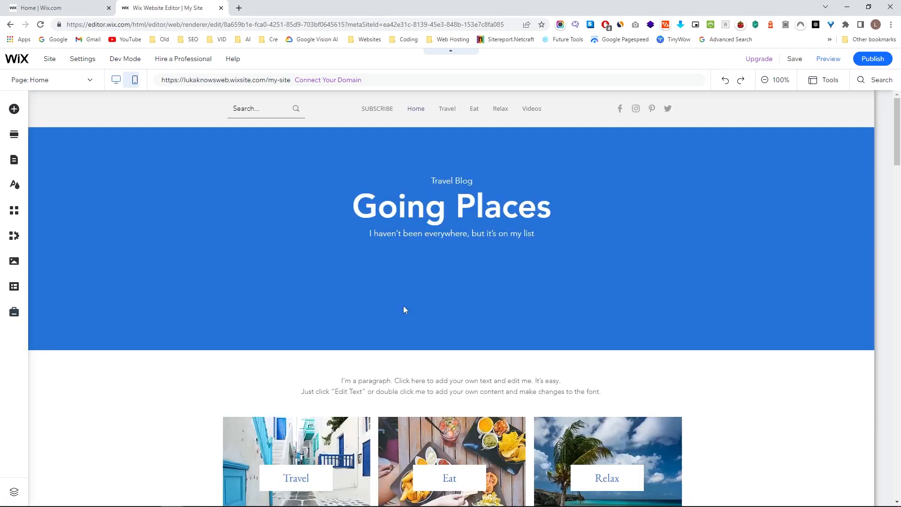
scroll(297, 458, down, 2)
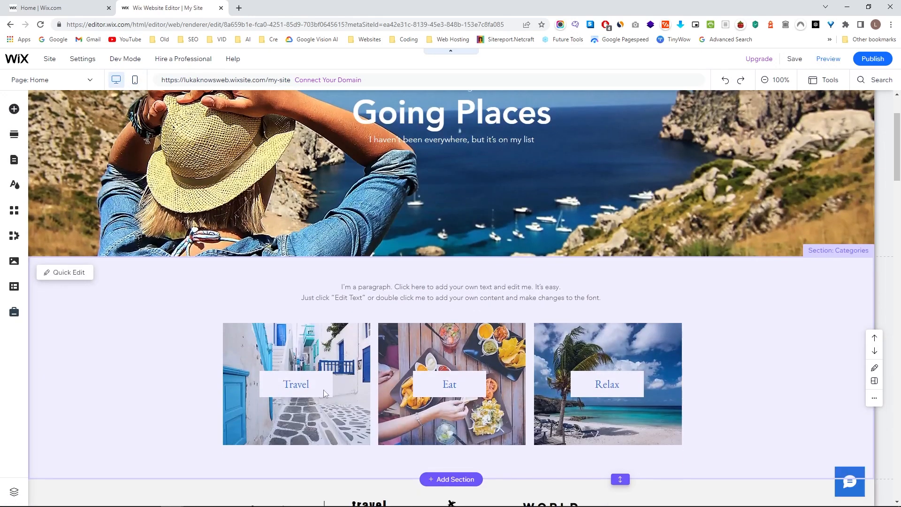
scroll(324, 394, up, 2)
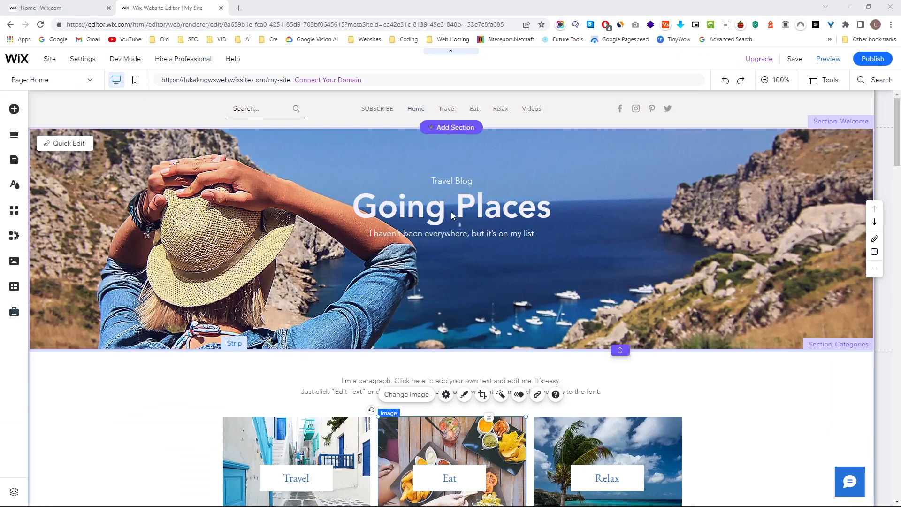
click(451, 209)
drag(376, 242, 351, 276)
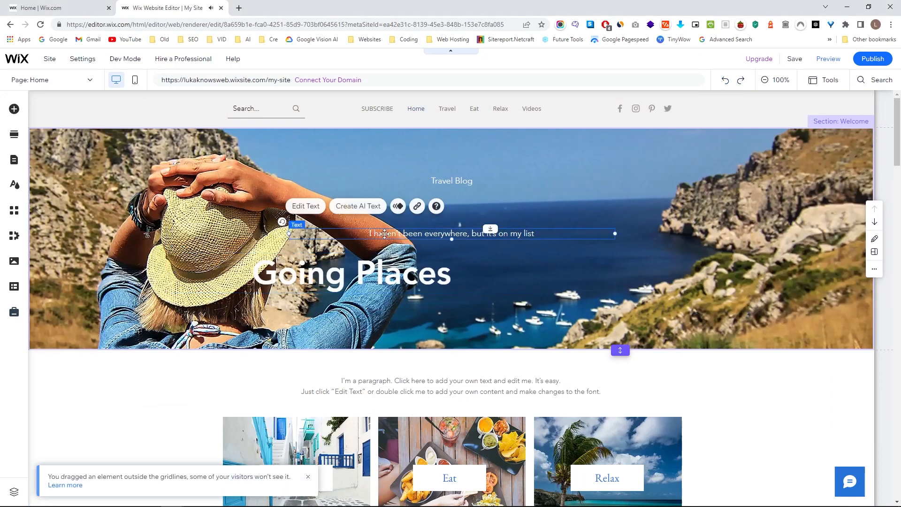
drag(452, 236, 615, 274)
drag(460, 181, 445, 226)
drag(455, 436, 567, 132)
drag(295, 450, 361, 230)
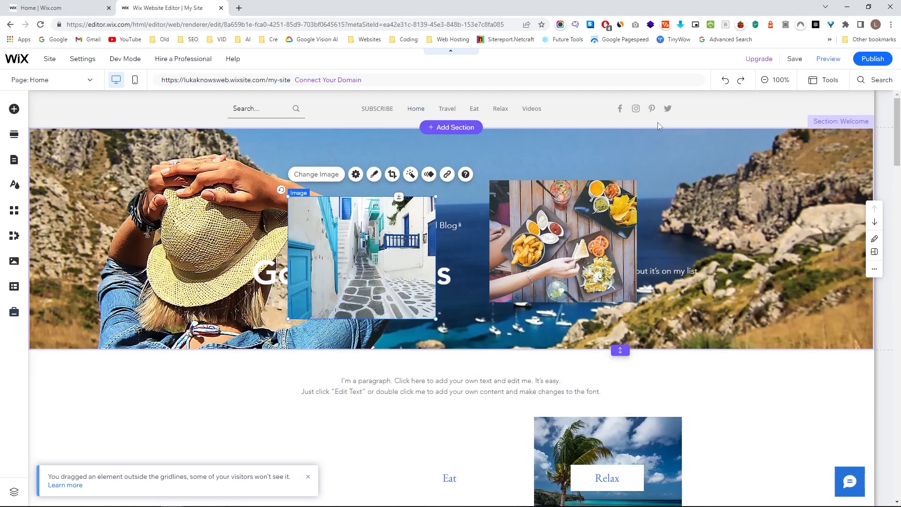
click(725, 81)
click(725, 81)
click(725, 81)
click(725, 81)
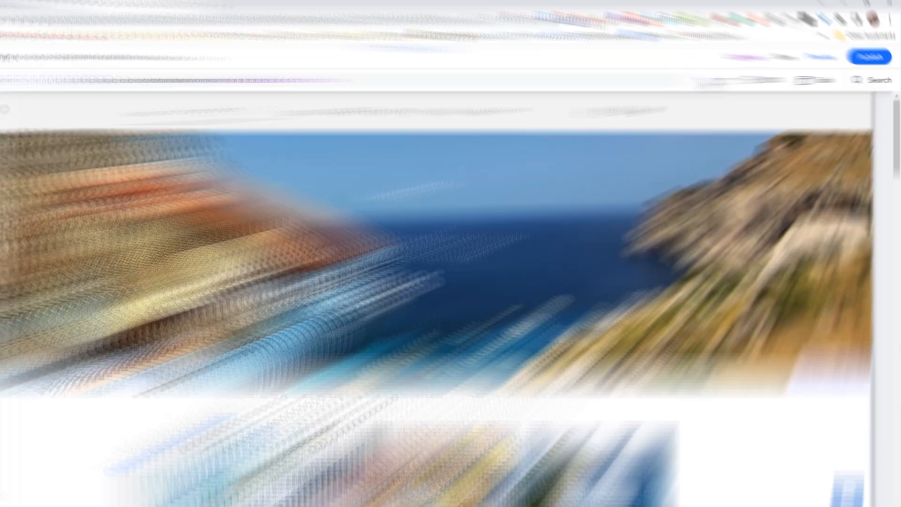
click(726, 81)
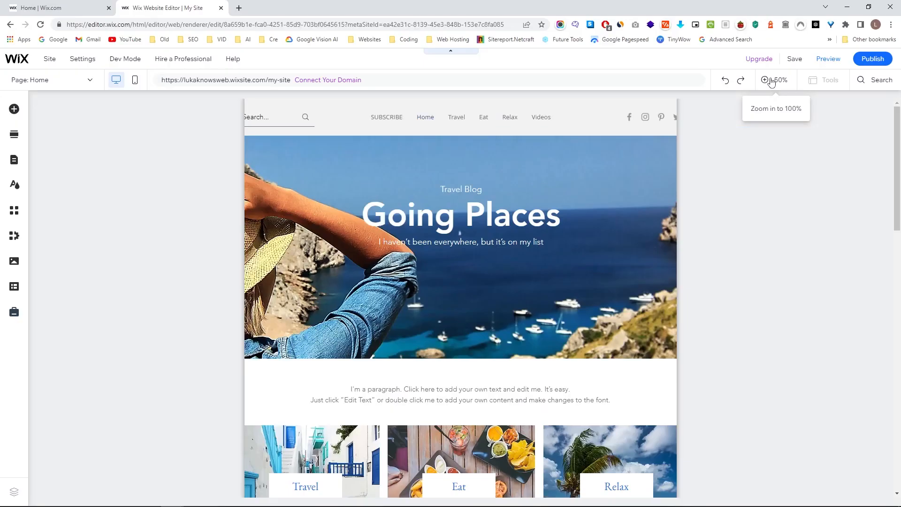
Zoom the editor out to 50%, scroll the page, and zoom back to 100%.
click(585, 83)
scroll(99, 229, down, 4)
scroll(555, 147, down, 10)
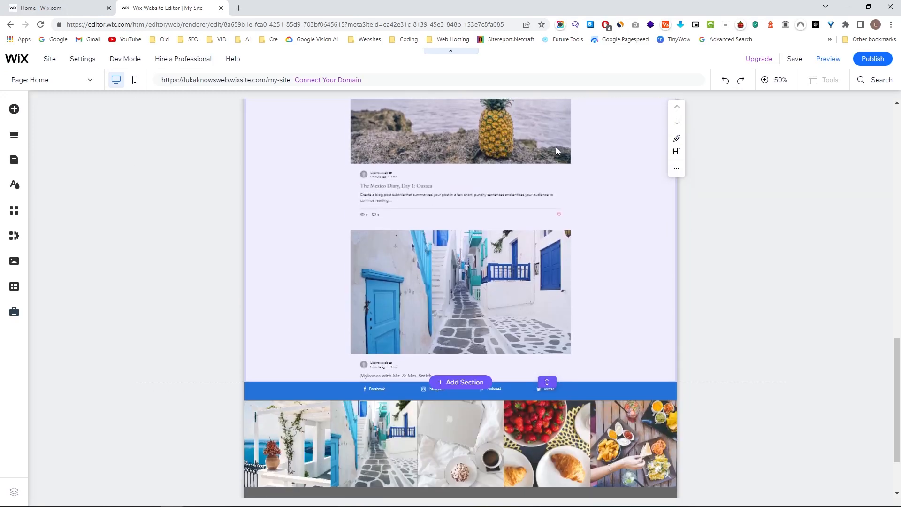
scroll(556, 148, down, 3)
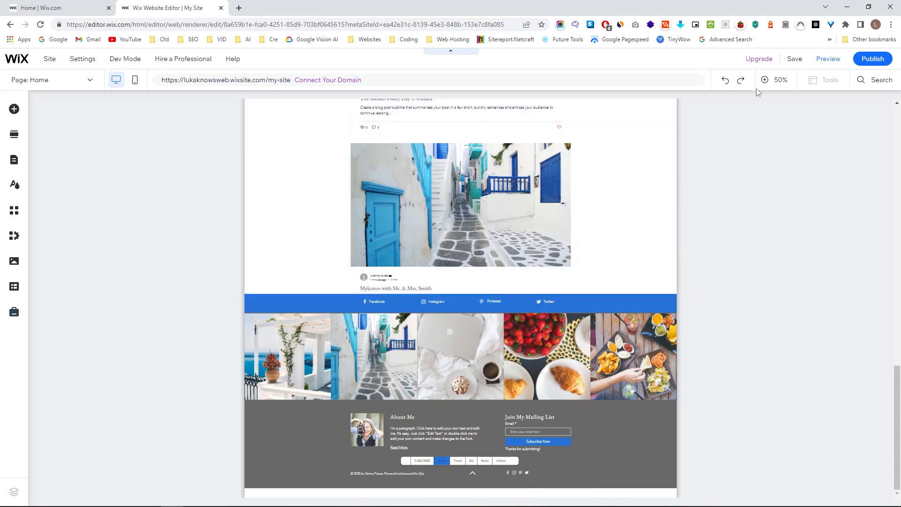
click(765, 80)
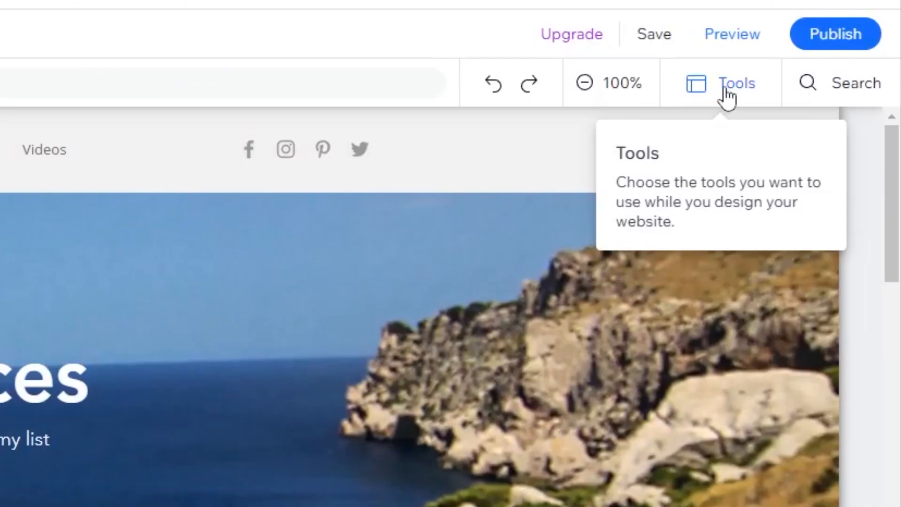
Turn on the floating Toolbar from the Tools list.
click(826, 83)
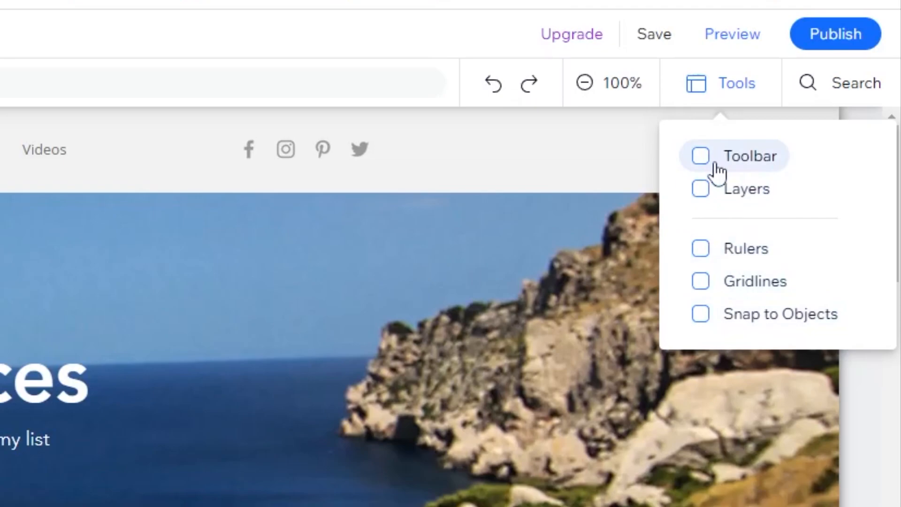
click(732, 157)
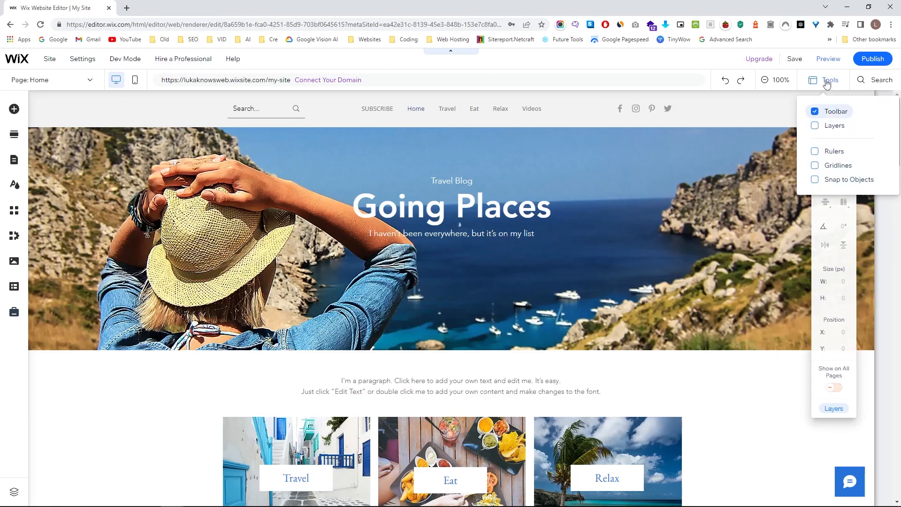
click(827, 83)
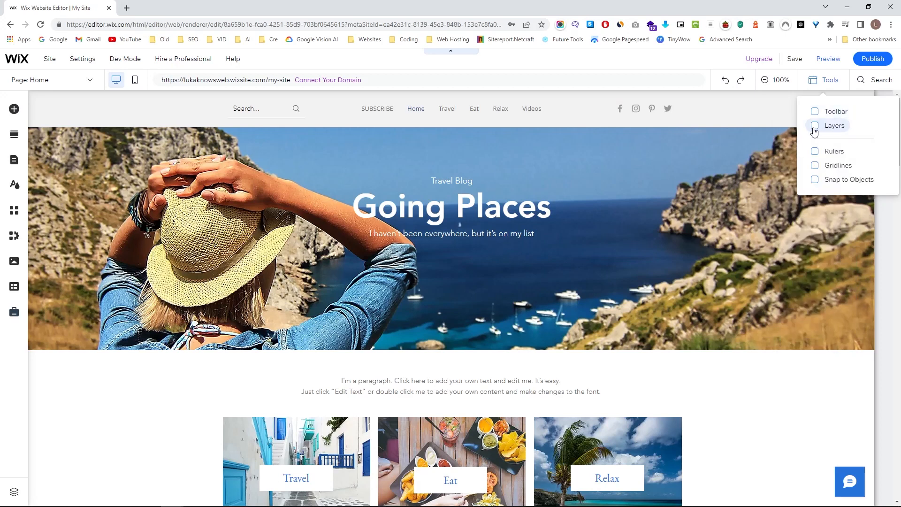
Explore the Layers panel, selecting Site Search and Horizontal Menu and collapsing Header and Page groups.
click(815, 125)
click(664, 165)
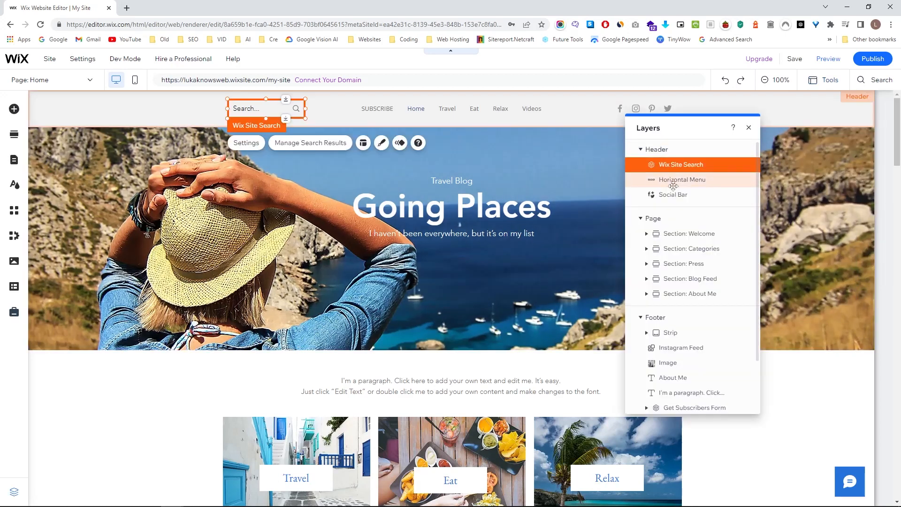
click(675, 183)
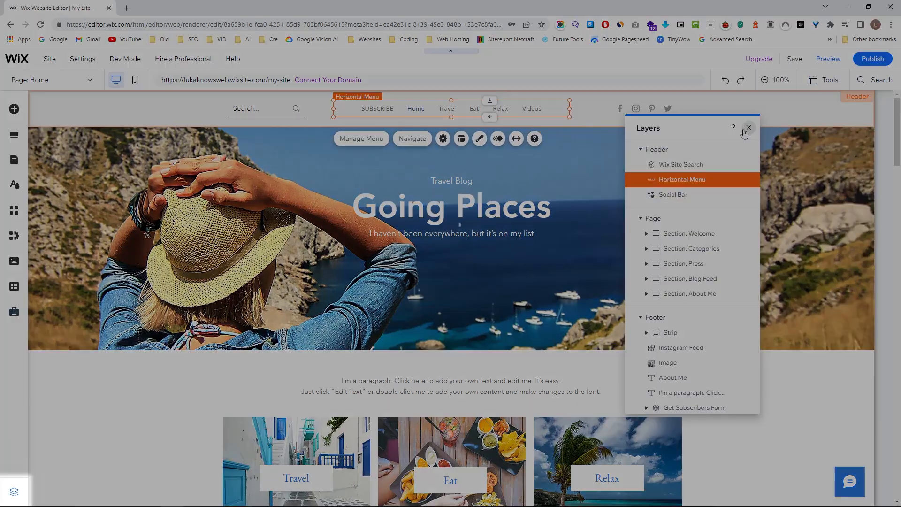
click(749, 128)
click(15, 495)
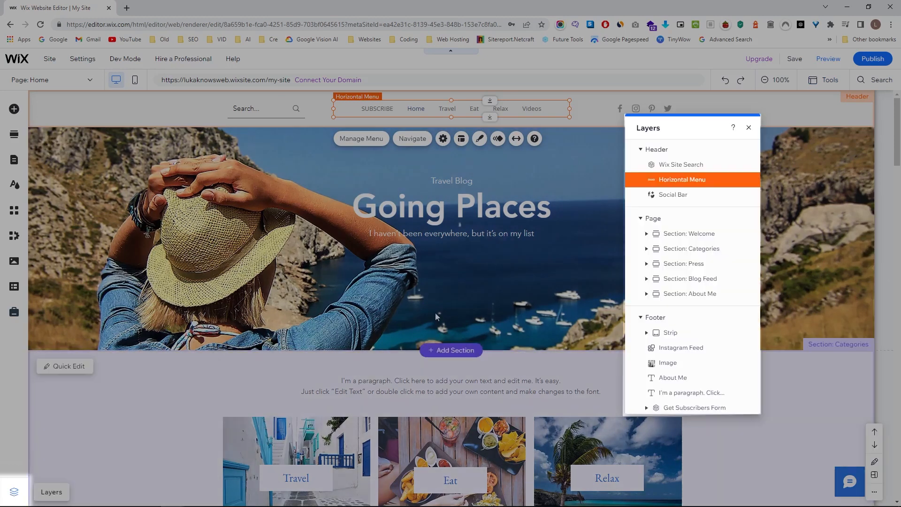
click(641, 150)
click(641, 173)
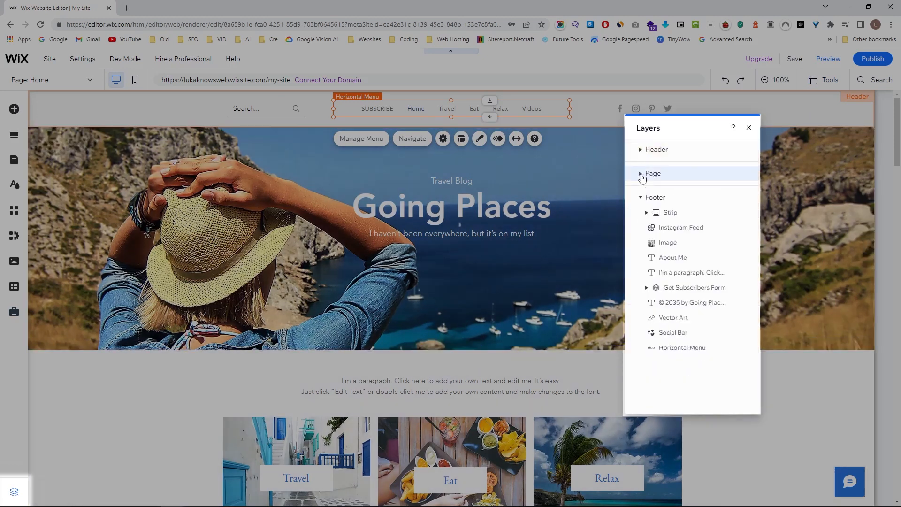
click(748, 128)
Turn on rulers, add a vertical and a horizontal guide, then remove both guides.
click(822, 85)
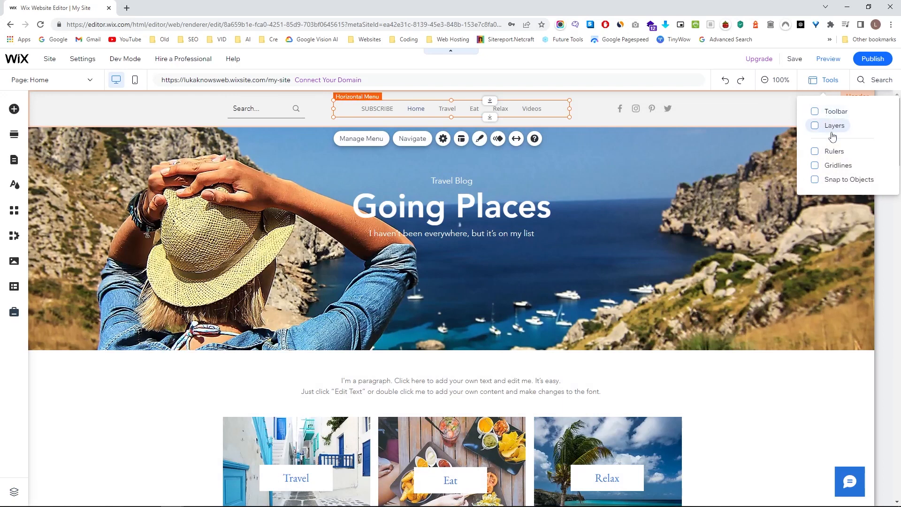
click(819, 155)
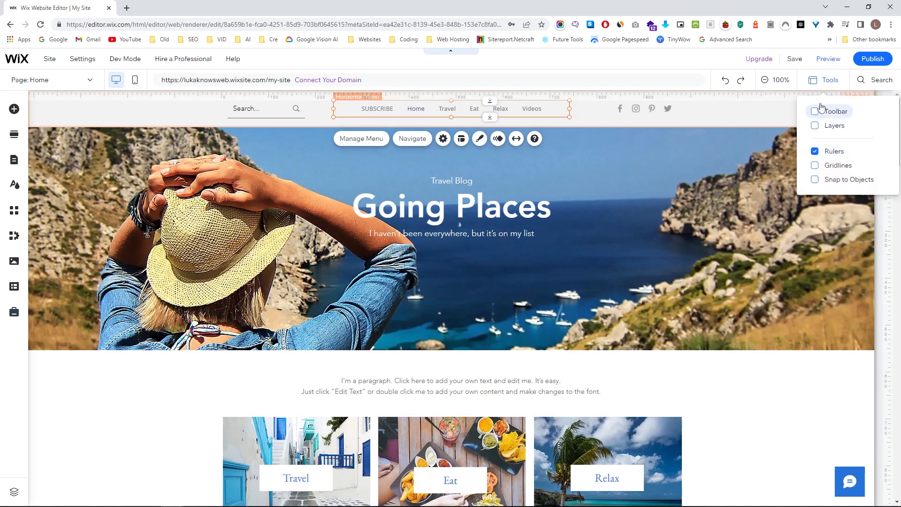
click(822, 84)
click(562, 94)
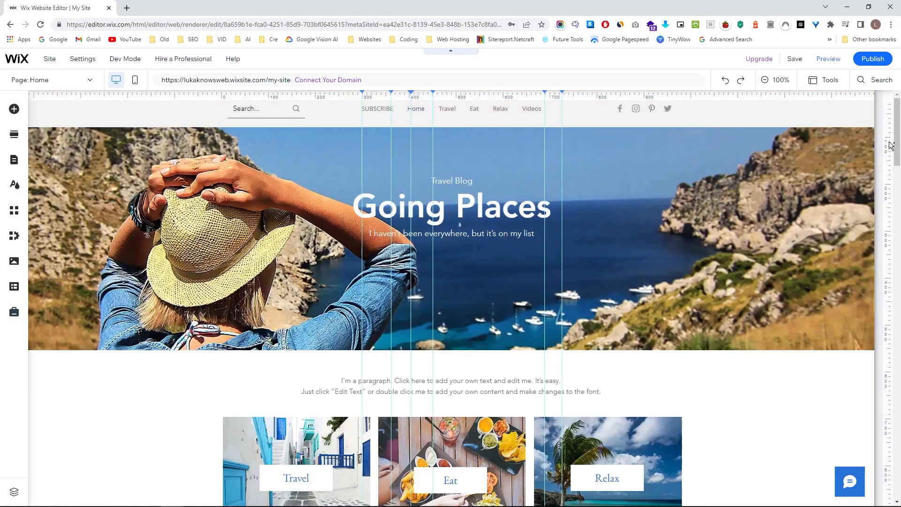
click(890, 141)
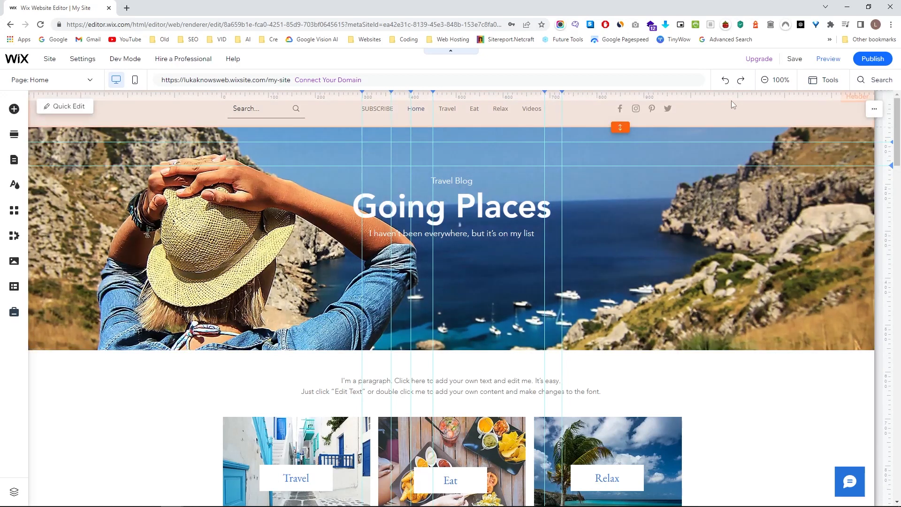
click(667, 108)
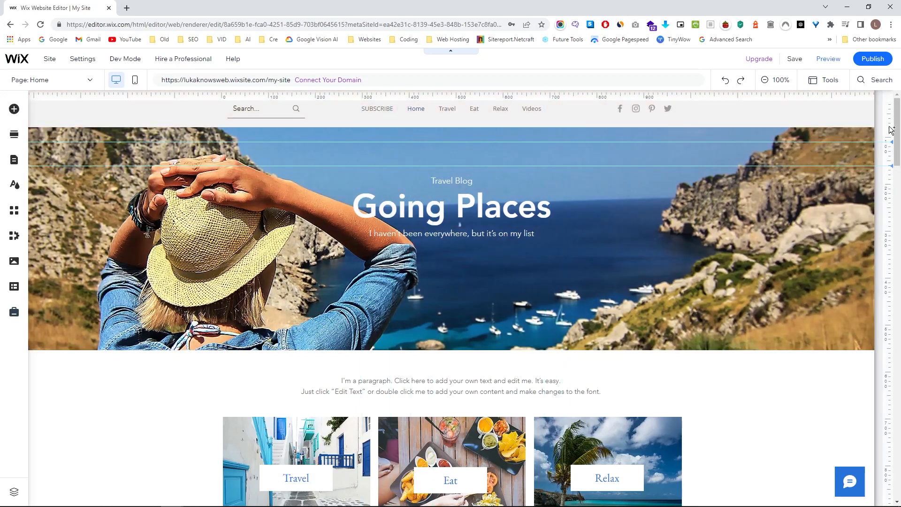
click(870, 136)
click(830, 85)
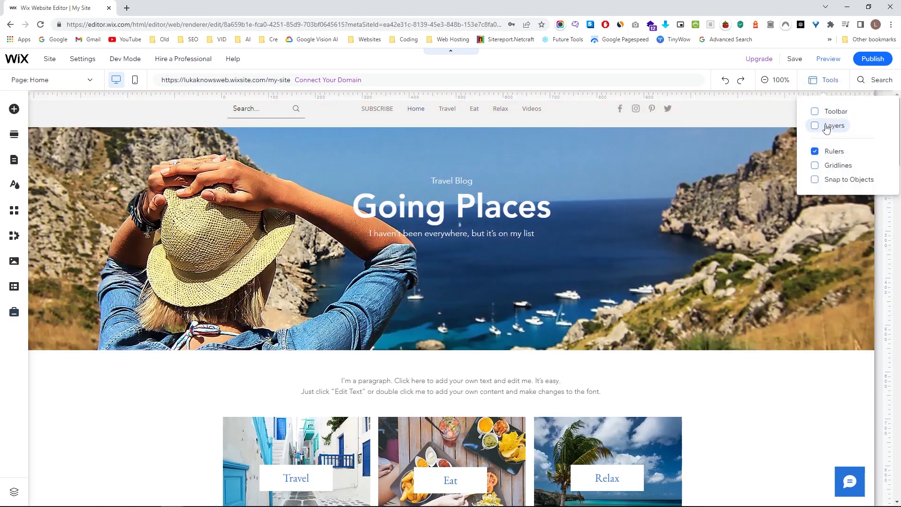
Turn off the rulers, turn on gridlines, and scroll through the page.
click(828, 153)
click(821, 167)
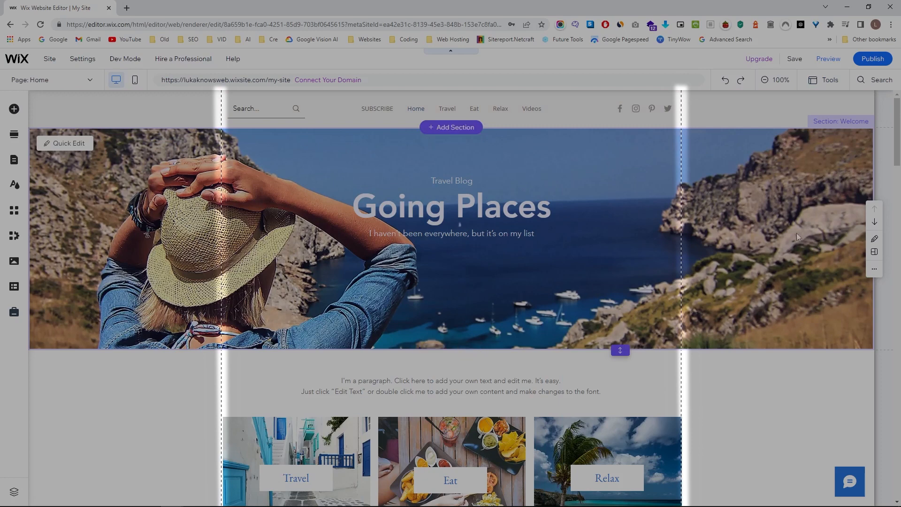
scroll(790, 233, down, 8)
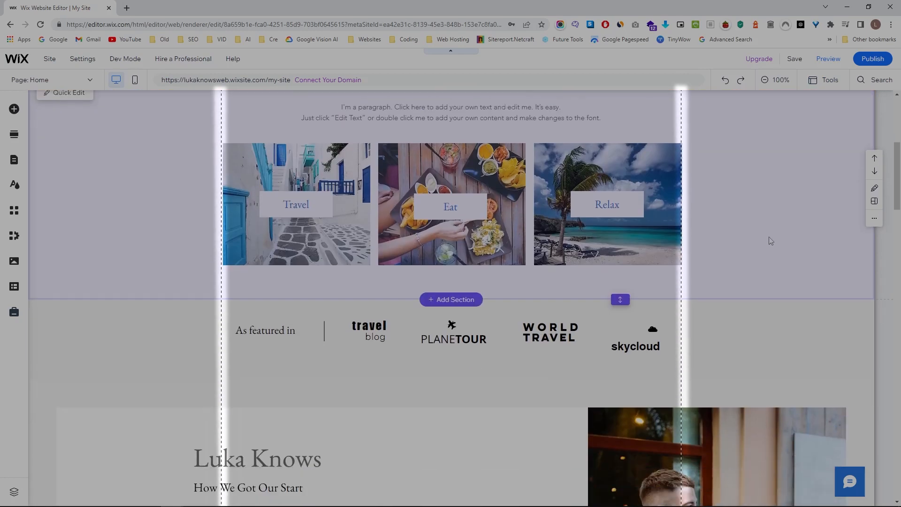
scroll(772, 241, down, 12)
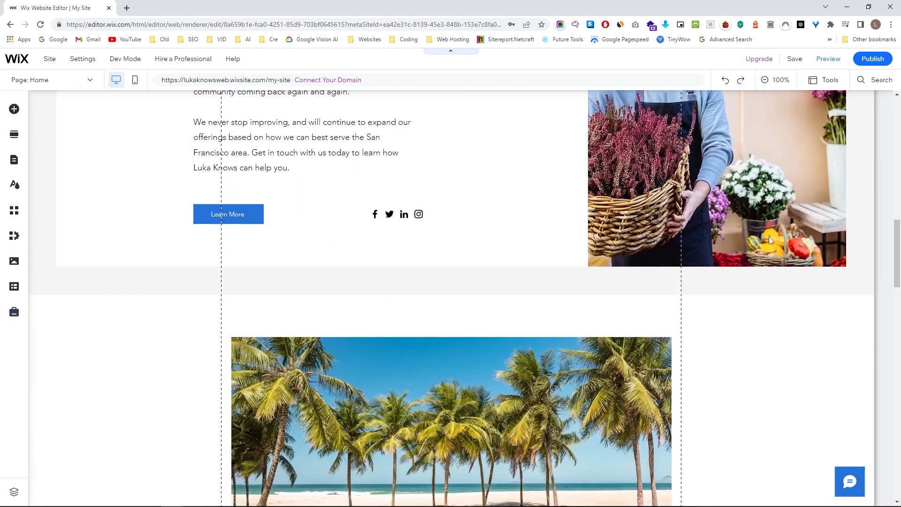
scroll(770, 242, down, 7)
scroll(768, 242, down, 20)
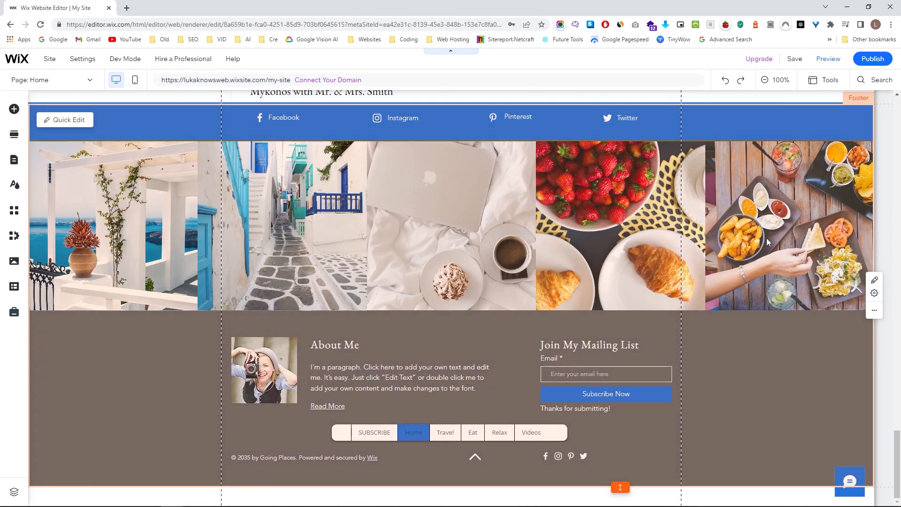
scroll(766, 239, up, 15)
scroll(751, 241, up, 10)
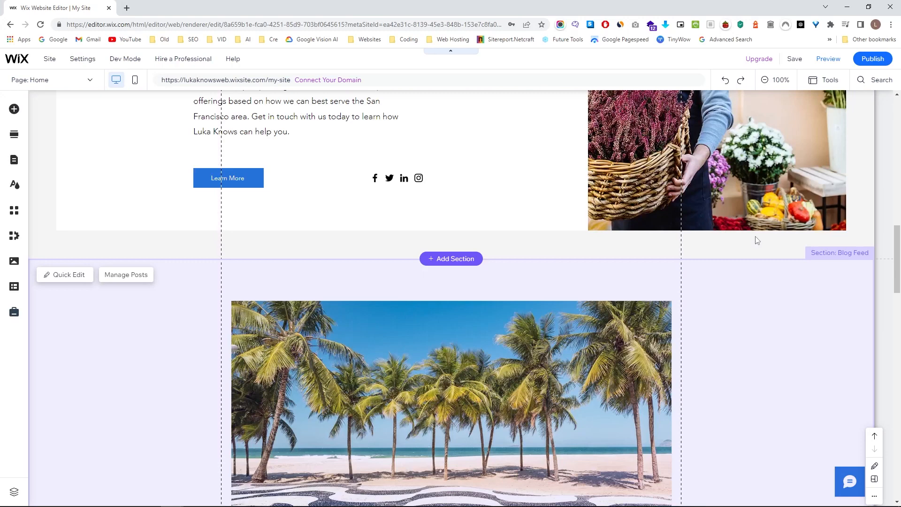
scroll(749, 242, down, 3)
scroll(798, 249, up, 6)
scroll(812, 252, up, 6)
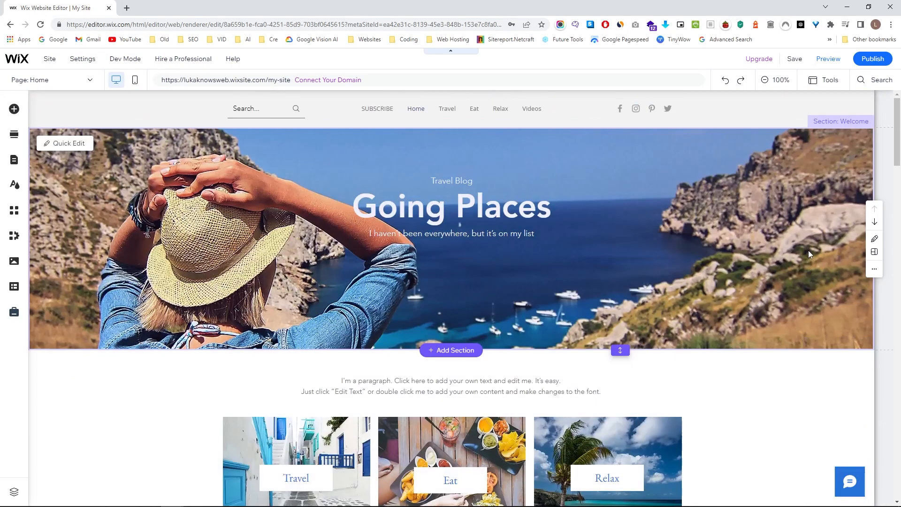
Hide the gridlines again and turn on Snap to Objects.
click(777, 123)
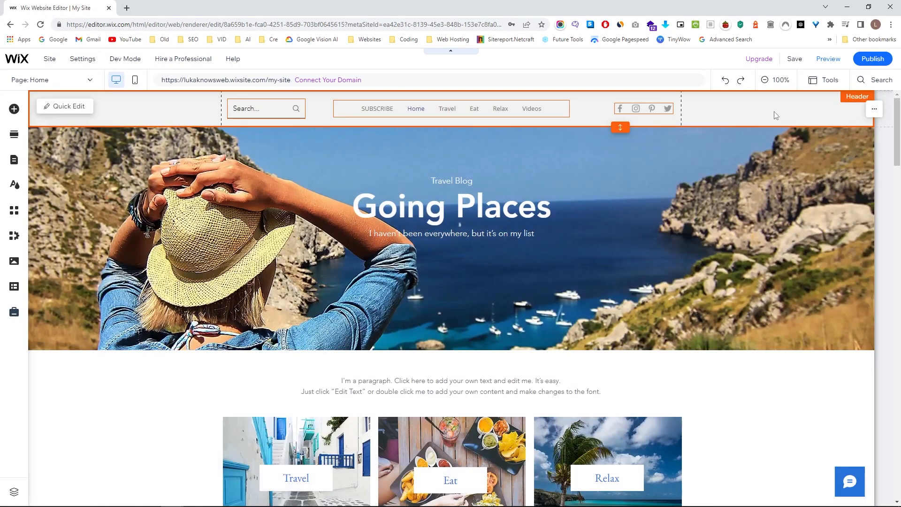
click(820, 80)
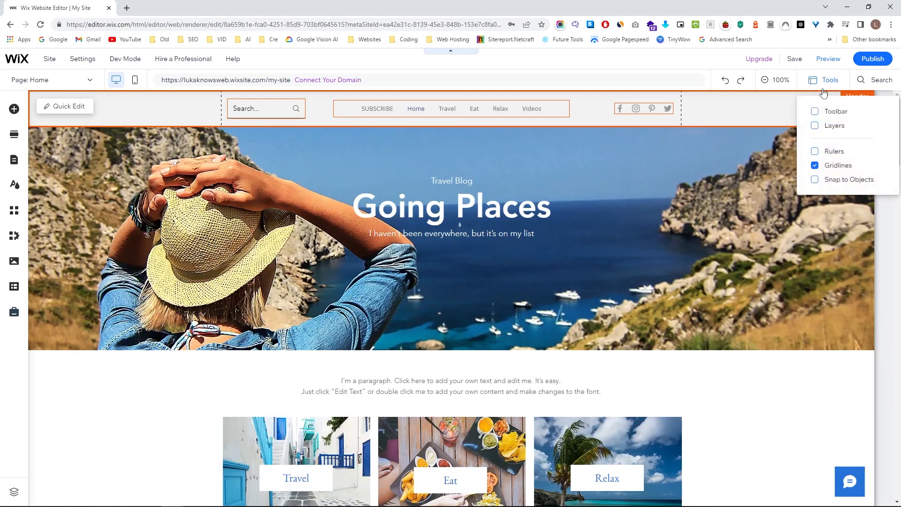
click(815, 166)
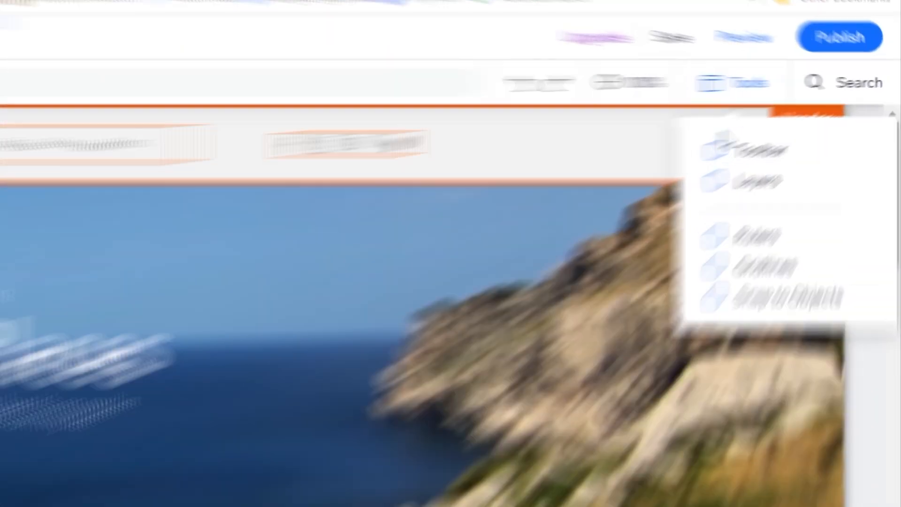
click(820, 180)
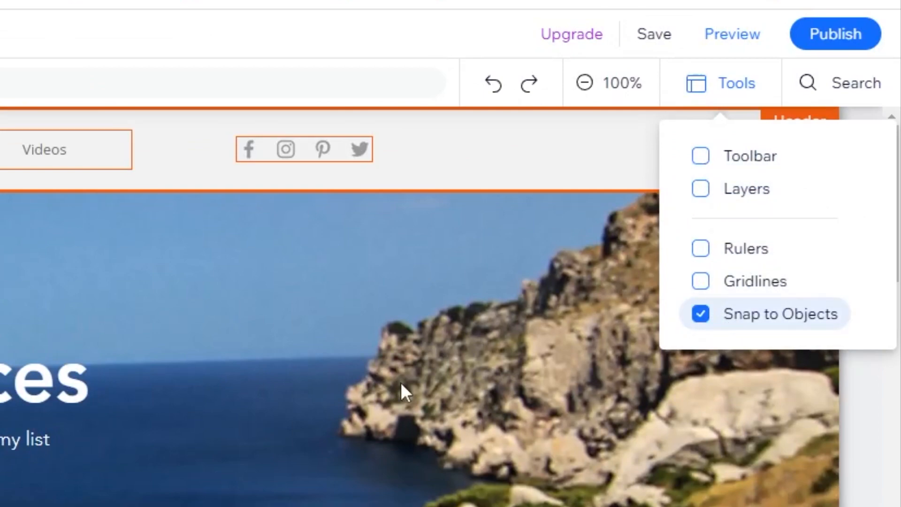
scroll(565, 235, down, 4)
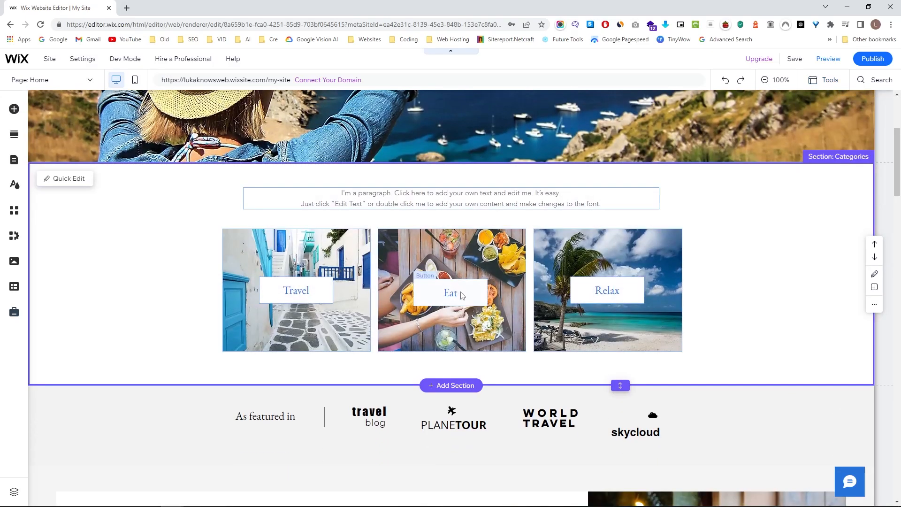
Nudge the Eat button slightly up on its food card.
click(462, 295)
mouse_move(462, 295)
mouse_down()
mouse_move(439, 292)
mouse_move(473, 292)
mouse_move(463, 290)
mouse_up()
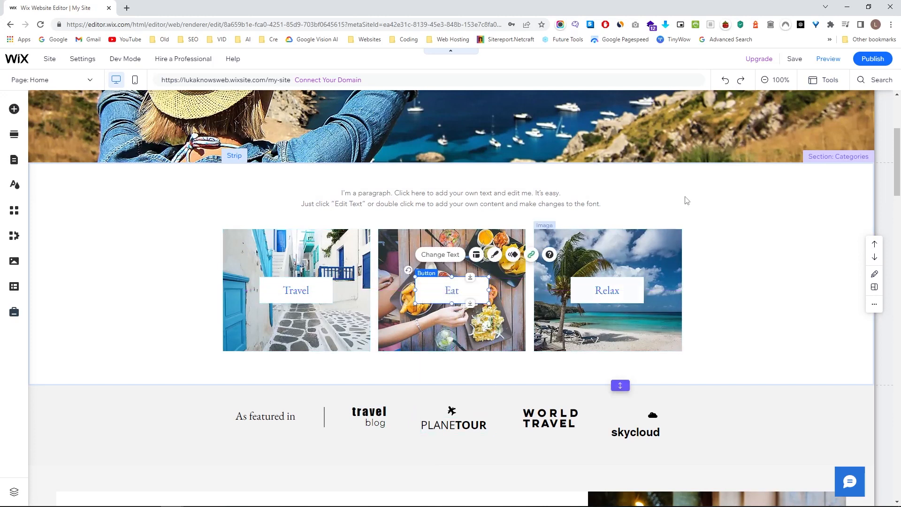
click(831, 80)
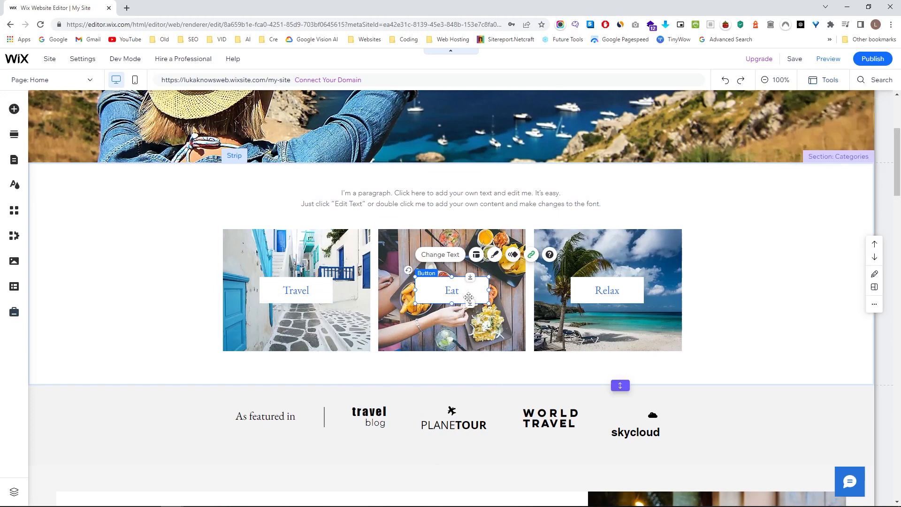
mouse_move(463, 291)
mouse_down()
mouse_move(464, 337)
mouse_move(465, 286)
mouse_up()
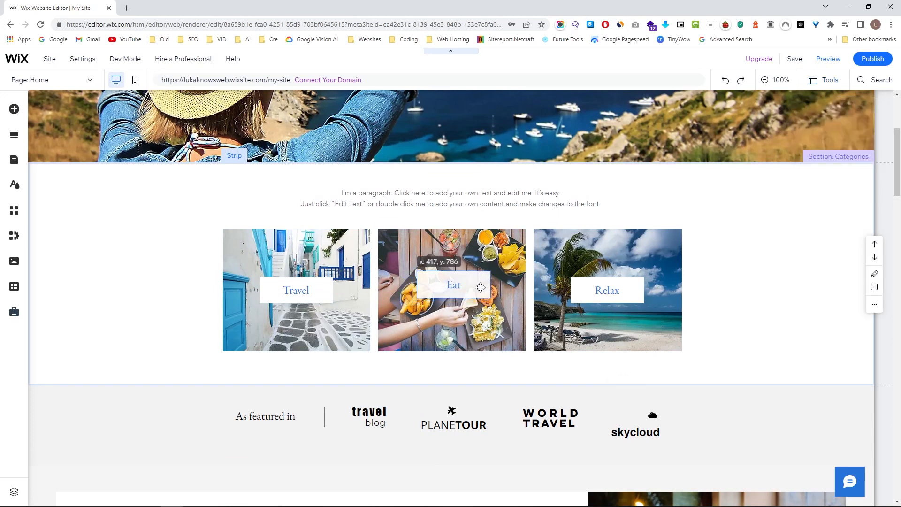
Shift the Relax and Travel buttons slightly on their cards and re-enable Snap to Objects.
click(597, 291)
drag(598, 290, 605, 286)
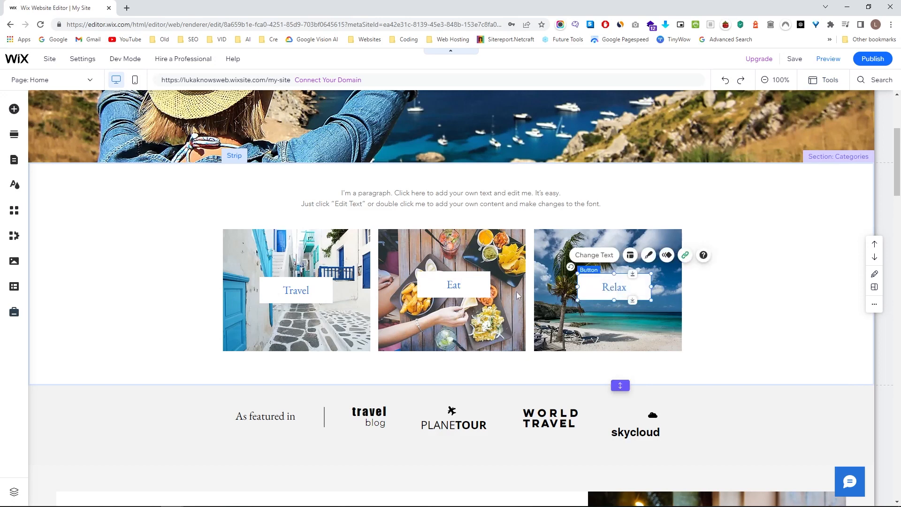
drag(318, 298, 320, 294)
click(826, 80)
click(818, 181)
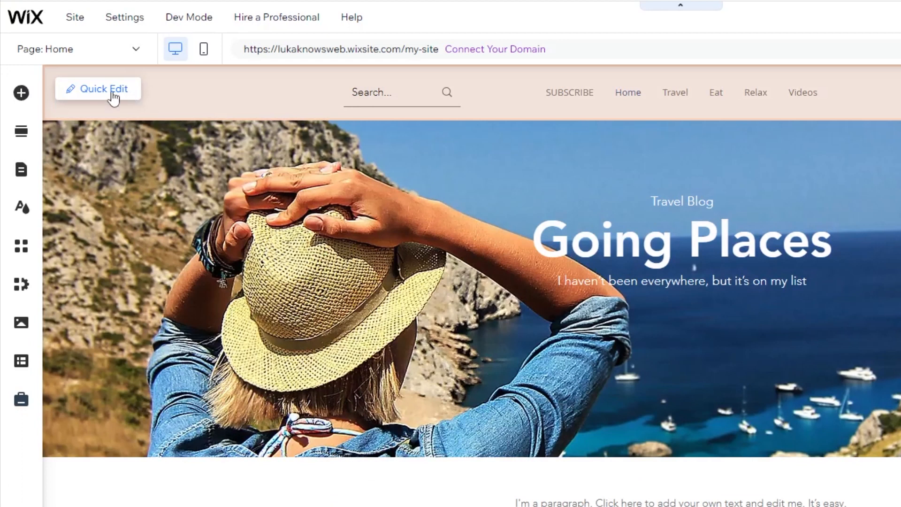
mouse_move(77, 23)
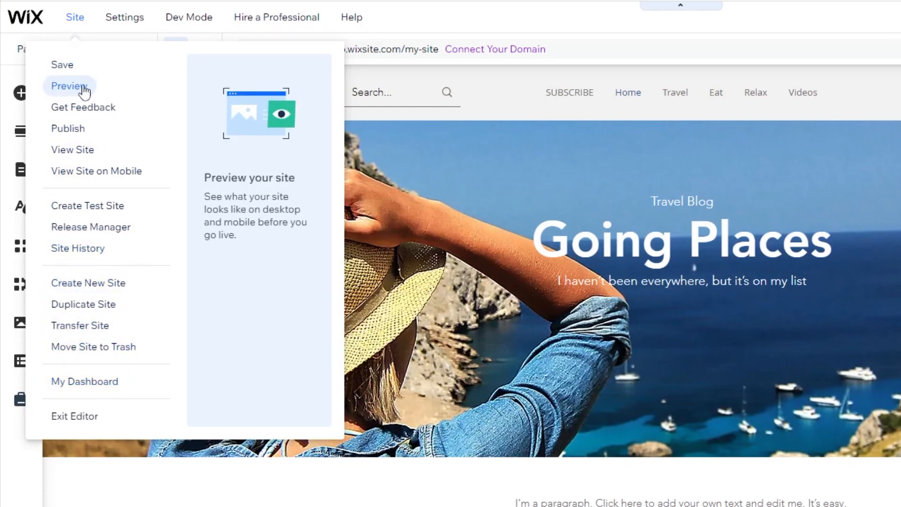
mouse_move(128, 31)
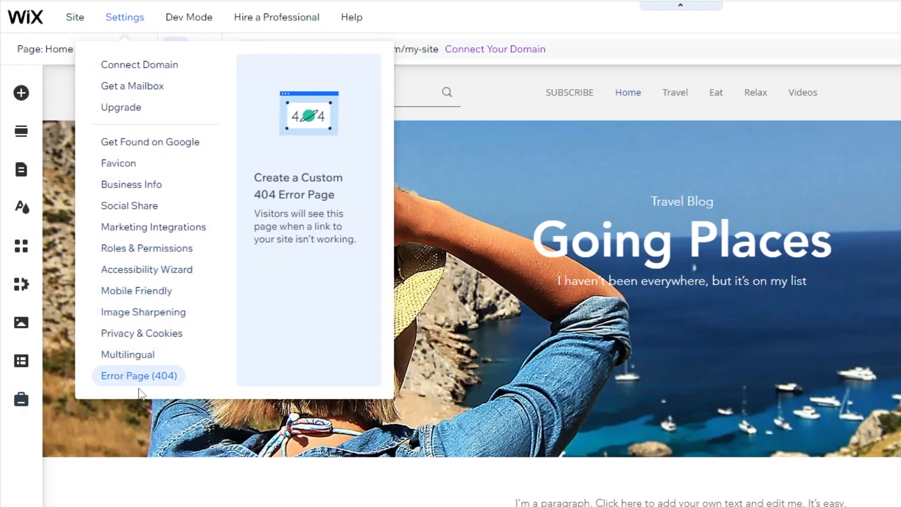
mouse_move(191, 21)
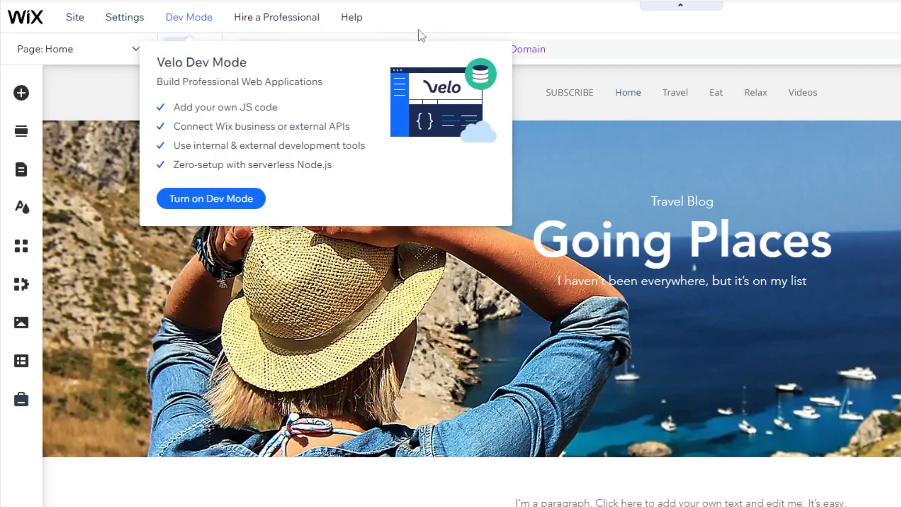
mouse_move(279, 25)
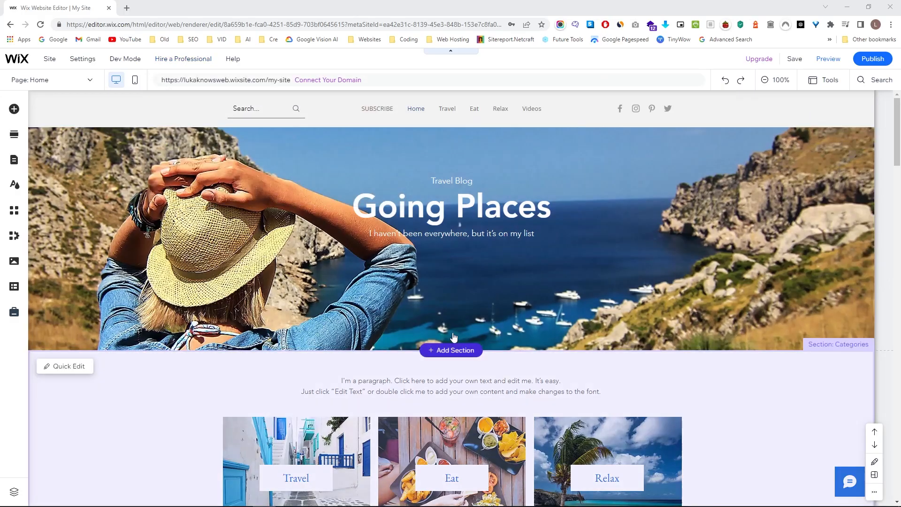
scroll(446, 231, down, 1)
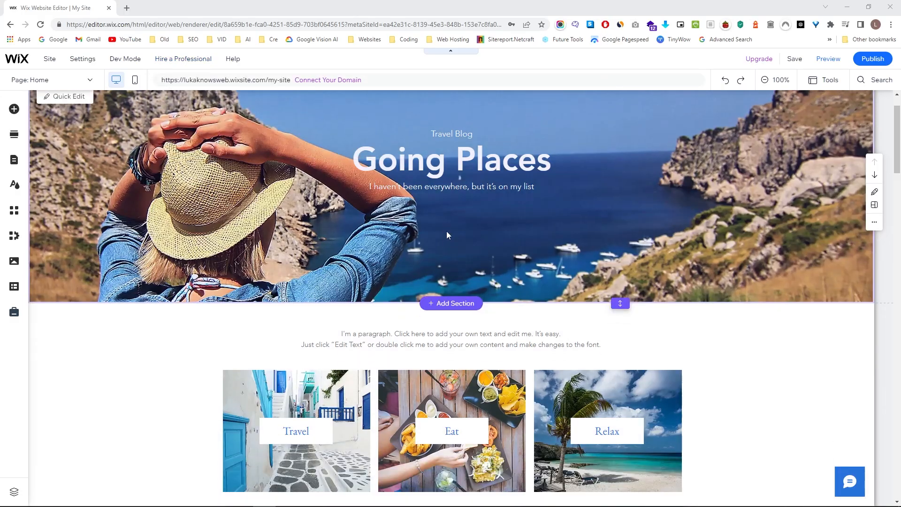
scroll(441, 236, up, 1)
click(388, 209)
drag(388, 208, 407, 208)
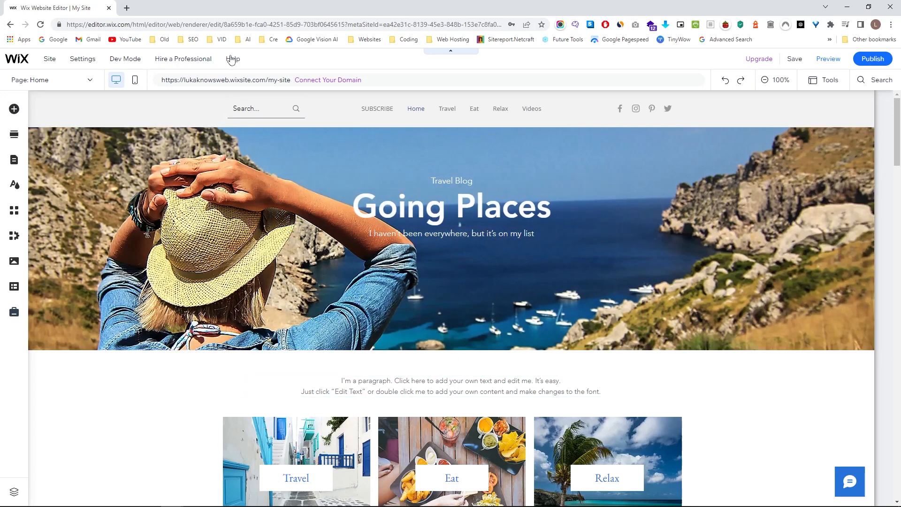
mouse_move(232, 60)
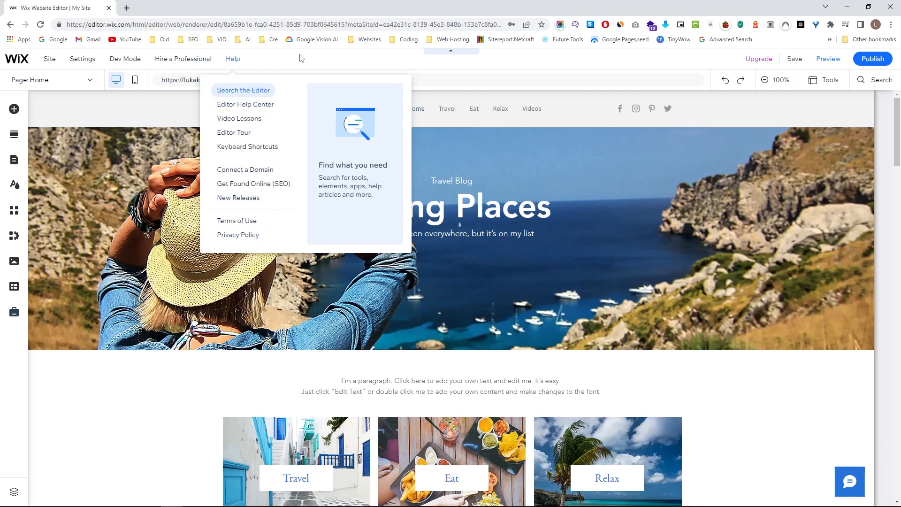
mouse_move(762, 67)
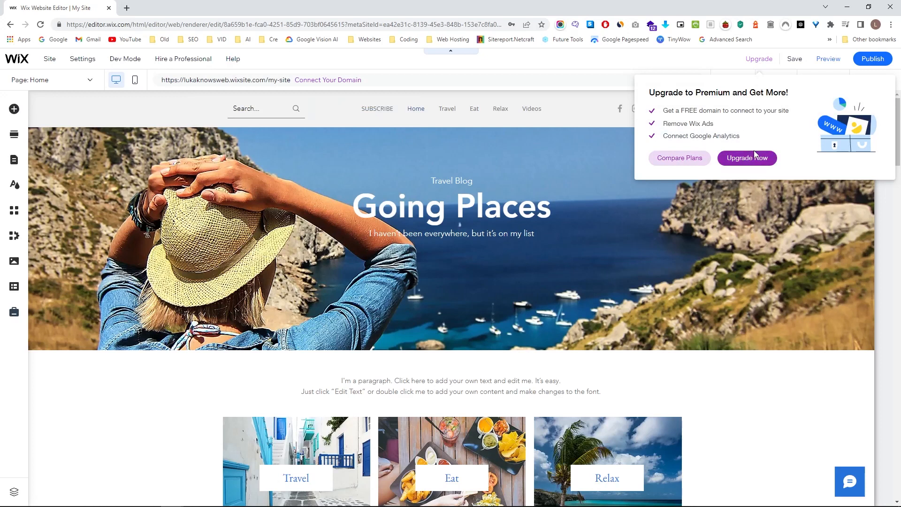
mouse_move(794, 64)
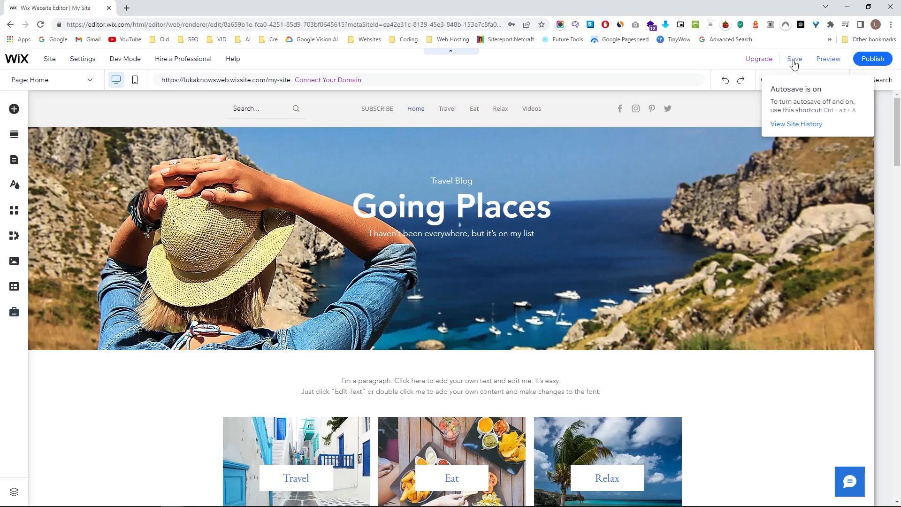
click(829, 60)
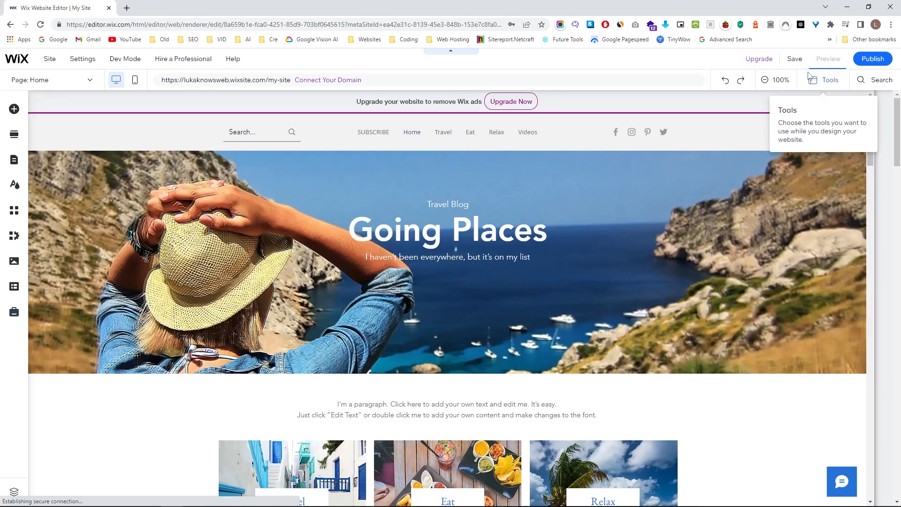
scroll(611, 171, down, 15)
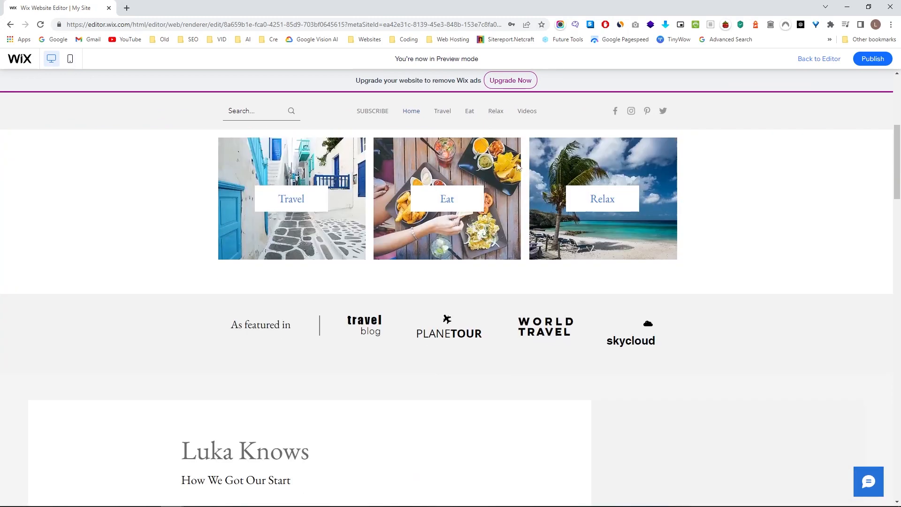
scroll(672, 201, up, 6)
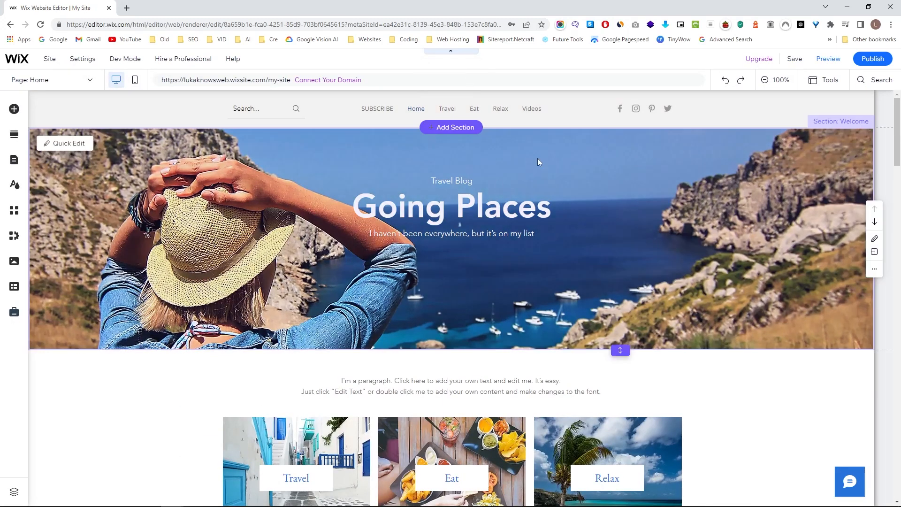
scroll(549, 216, down, 4)
scroll(564, 272, up, 4)
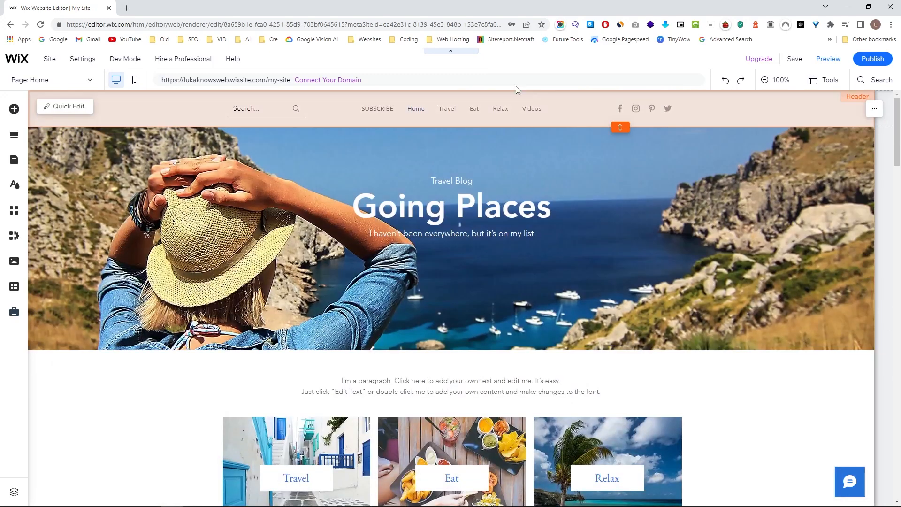
click(450, 53)
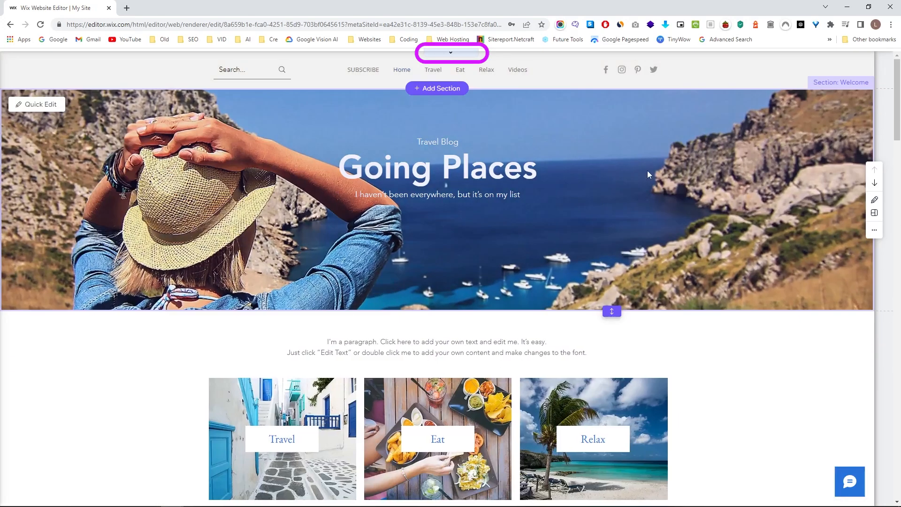
scroll(722, 248, down, 10)
scroll(722, 249, down, 3)
scroll(574, 248, up, 13)
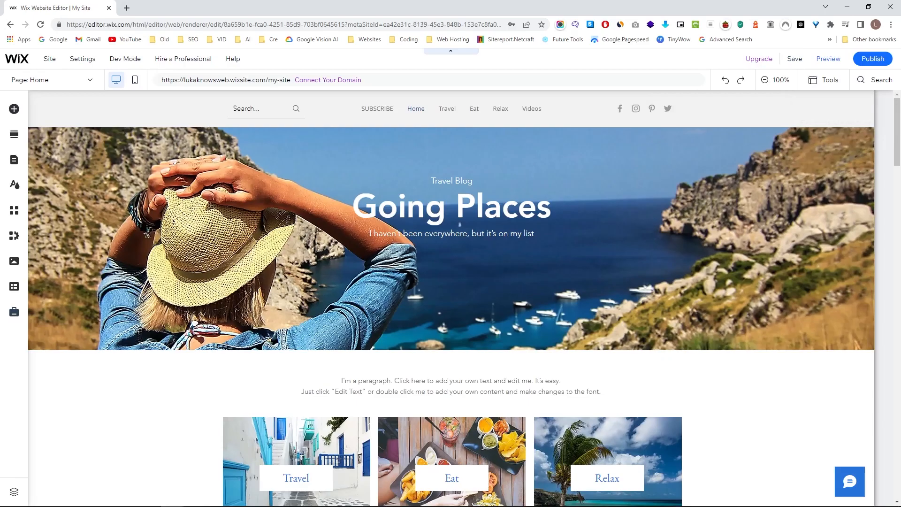
Publish the Going Places site, close the Congratulations dialog, and scroll down the page.
click(869, 64)
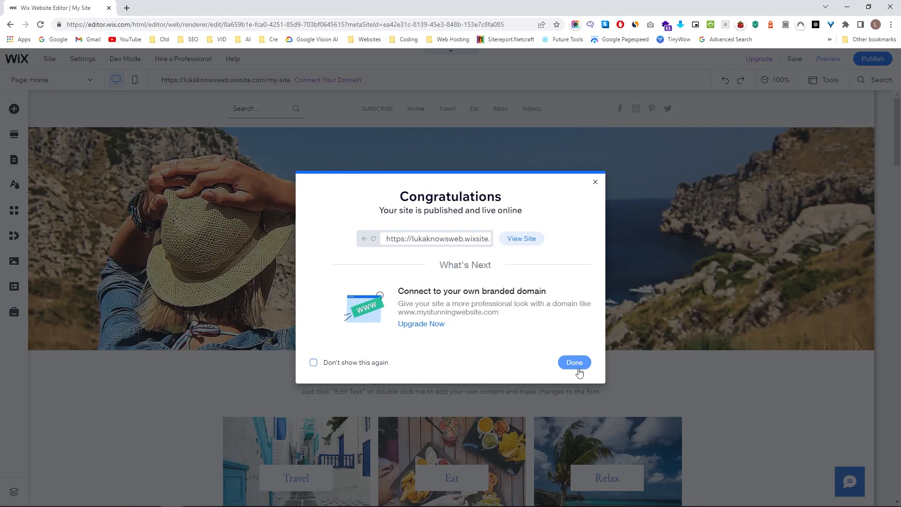
click(579, 367)
scroll(610, 282, down, 5)
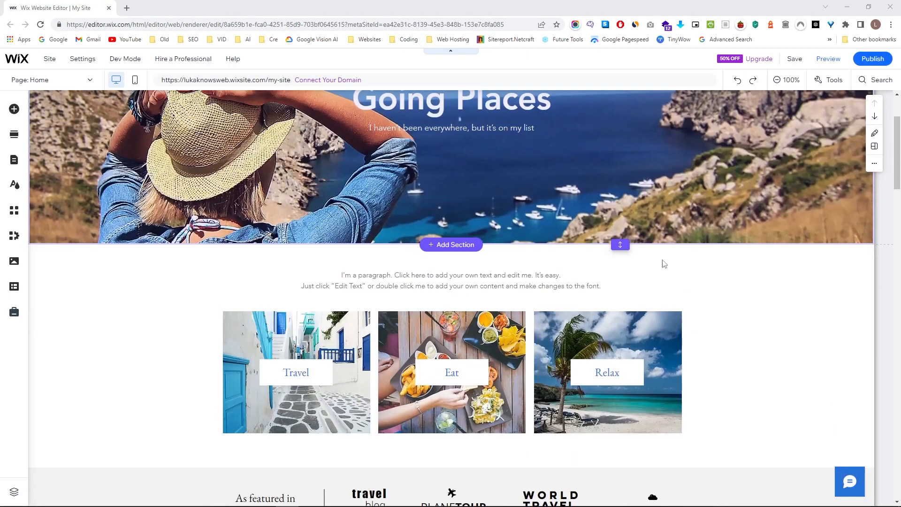
scroll(735, 263, down, 13)
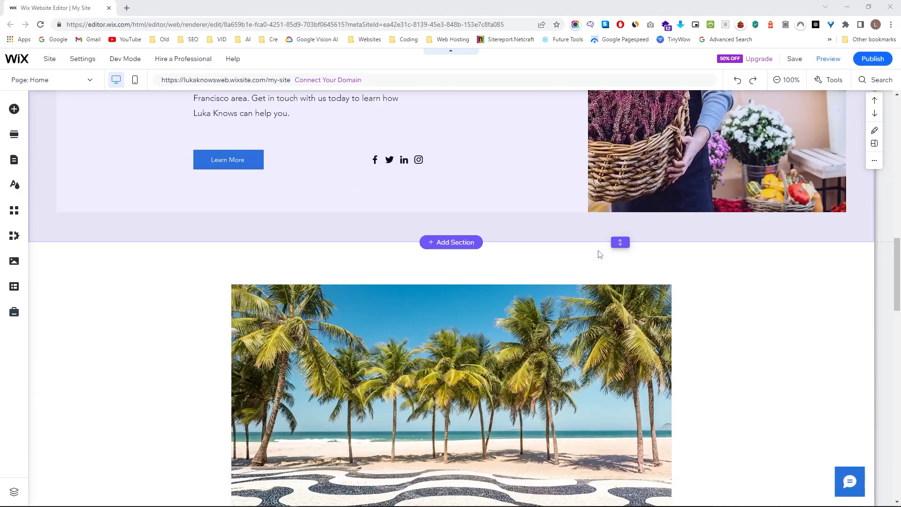
scroll(693, 238, down, 15)
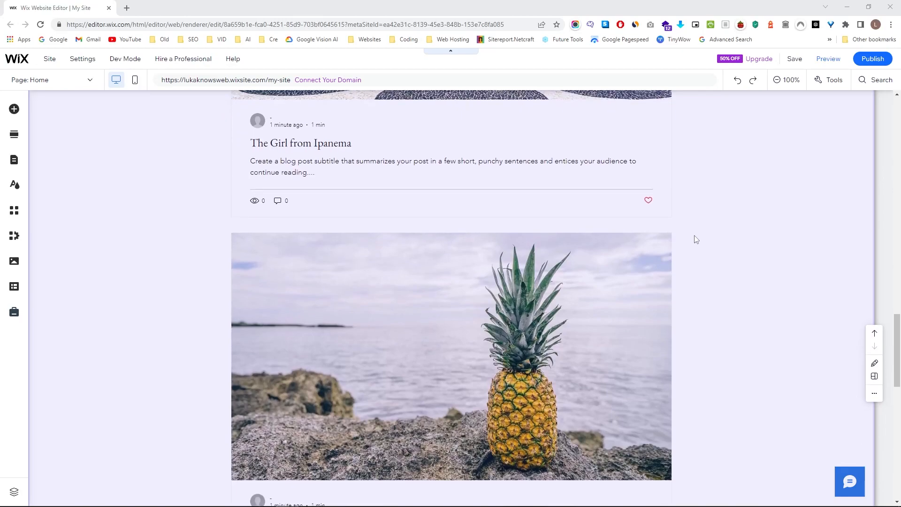
scroll(695, 238, down, 2)
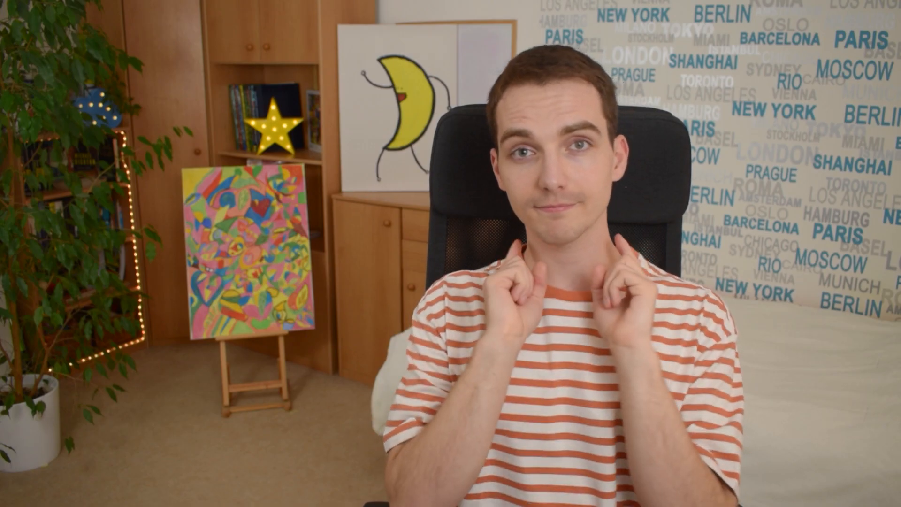